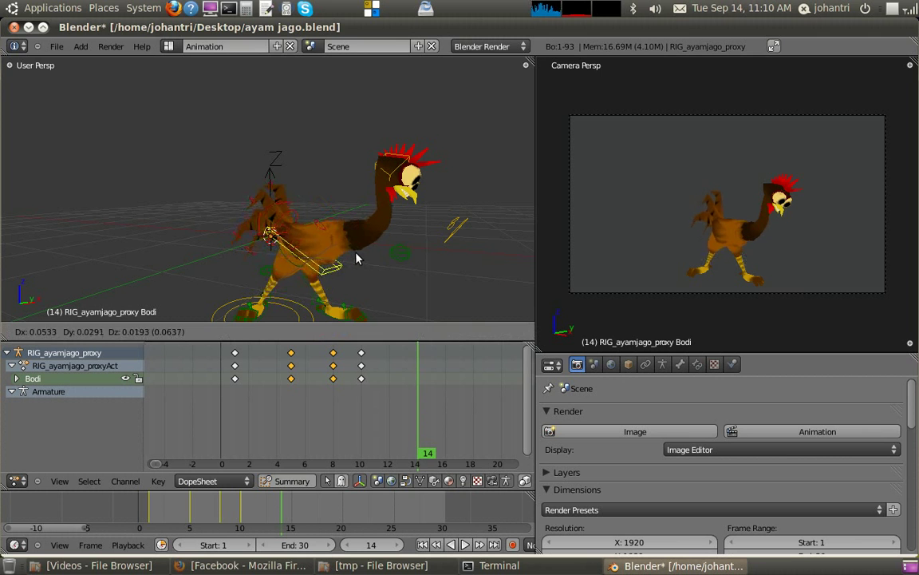
- Adjust the frame 14 pose by shifting the Bodi bone about 0.06, then moving and slightly rotating the Hookkepala head bone
click(358, 257)
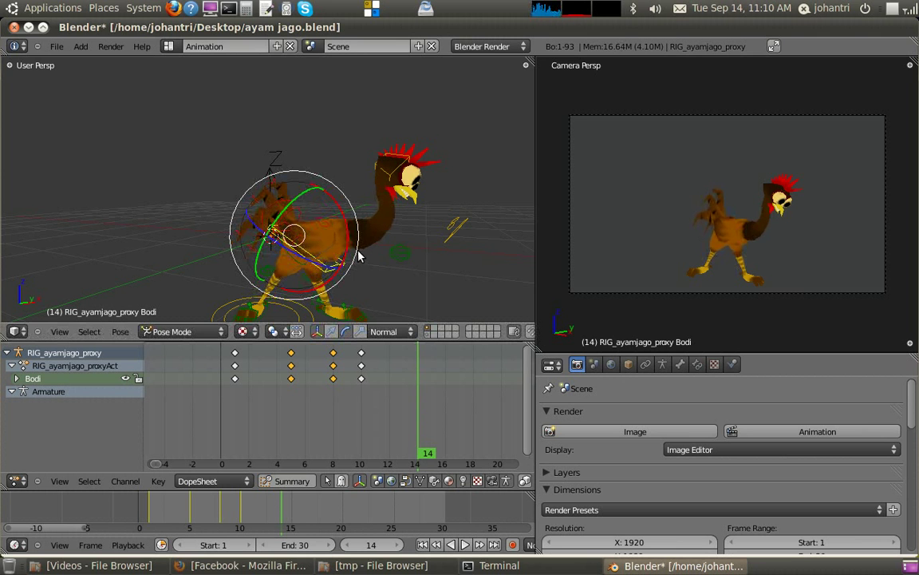
right_click(408, 166)
key(g)
click(422, 158)
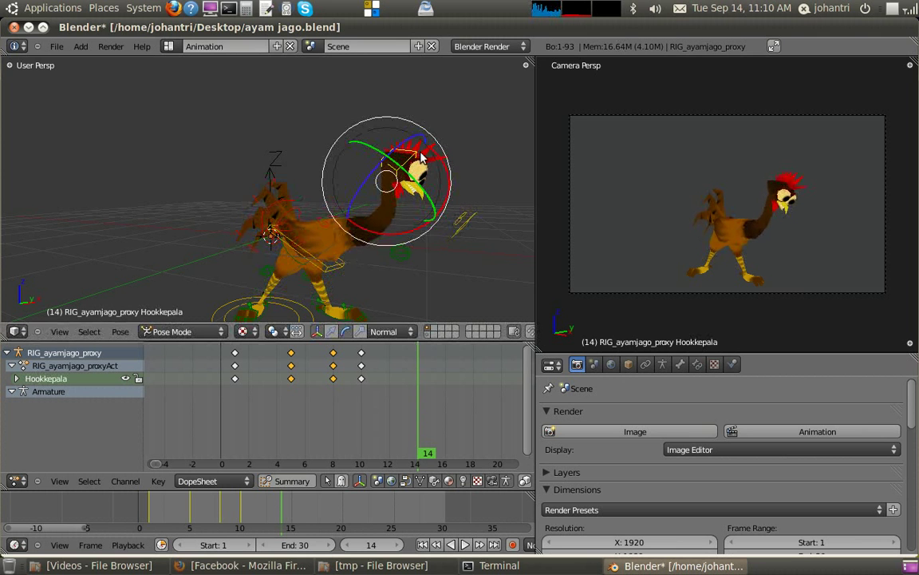
mouse_move(449, 187)
mouse_down()
mouse_move(452, 165)
mouse_move(448, 181)
mouse_up()
- Select all bones of the rooster rig and insert a keyframe for the whole pose at frame 14
key(a)
key(a)
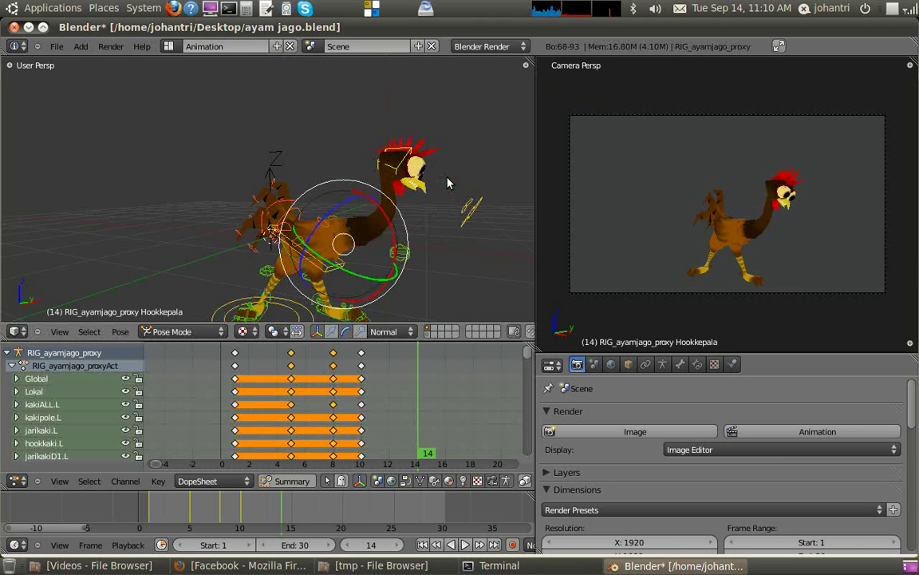
key(i)
click(451, 180)
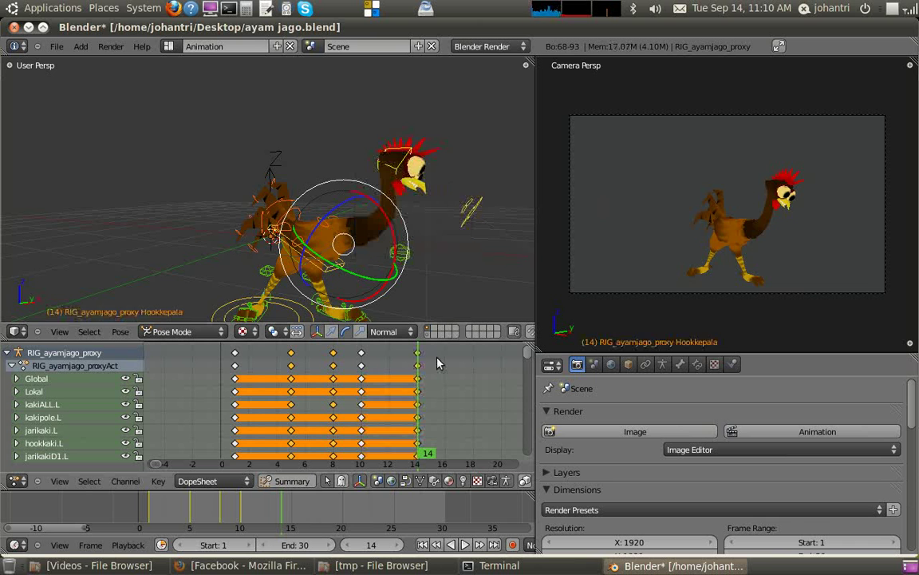
- Play the animation from frame 1 to review the motion, and stop playback
key(shift+Left)
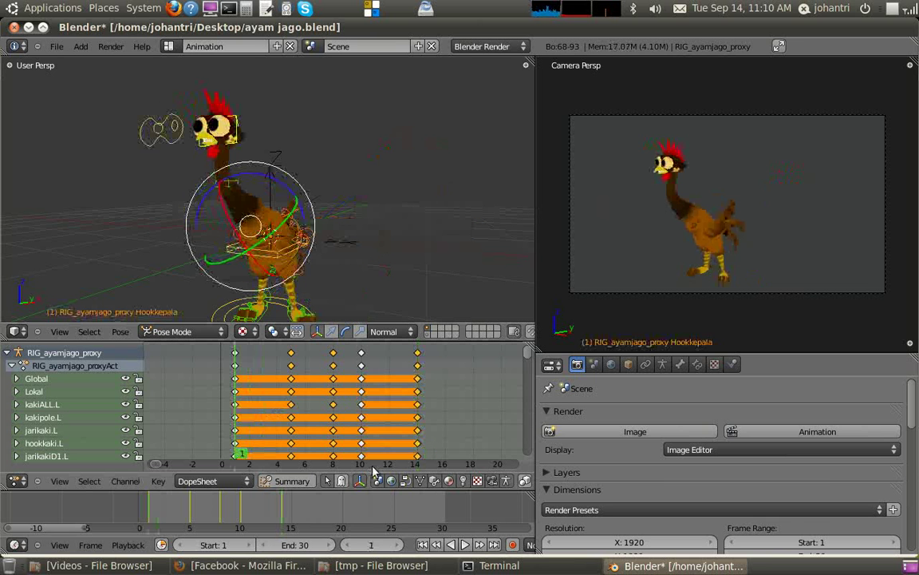
click(467, 545)
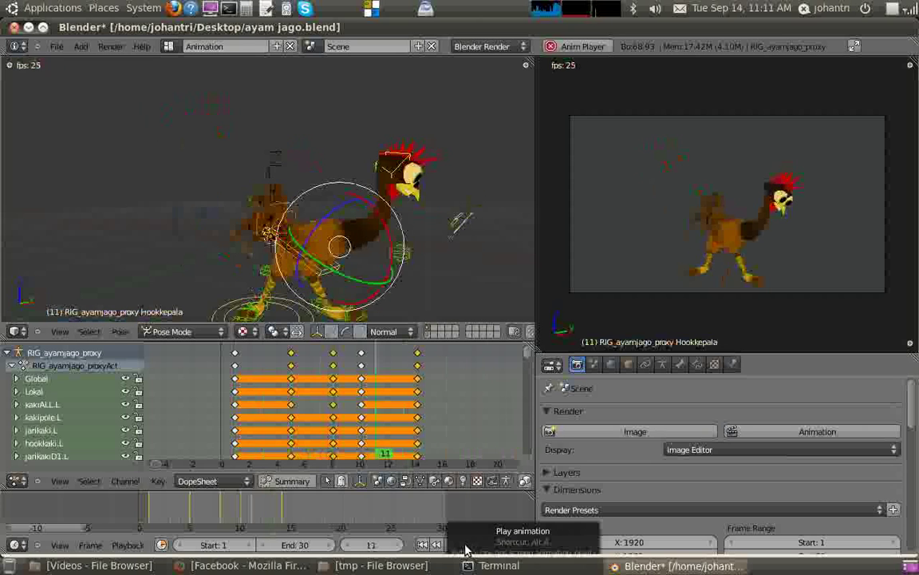
click(466, 545)
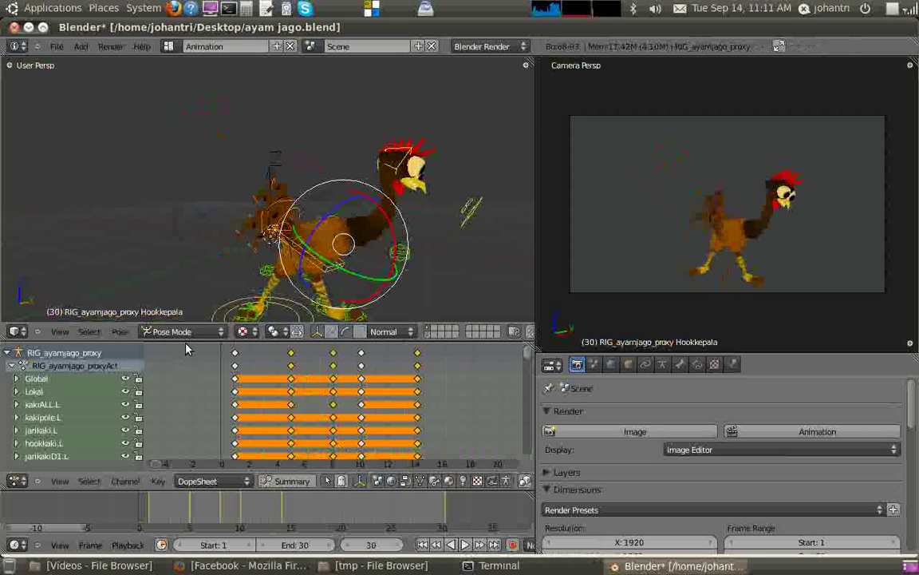
- Split off an F-Curve editor between the 3D view and the DopeSheet, frame the curves and select all their keyframes
drag(171, 324, 171, 357)
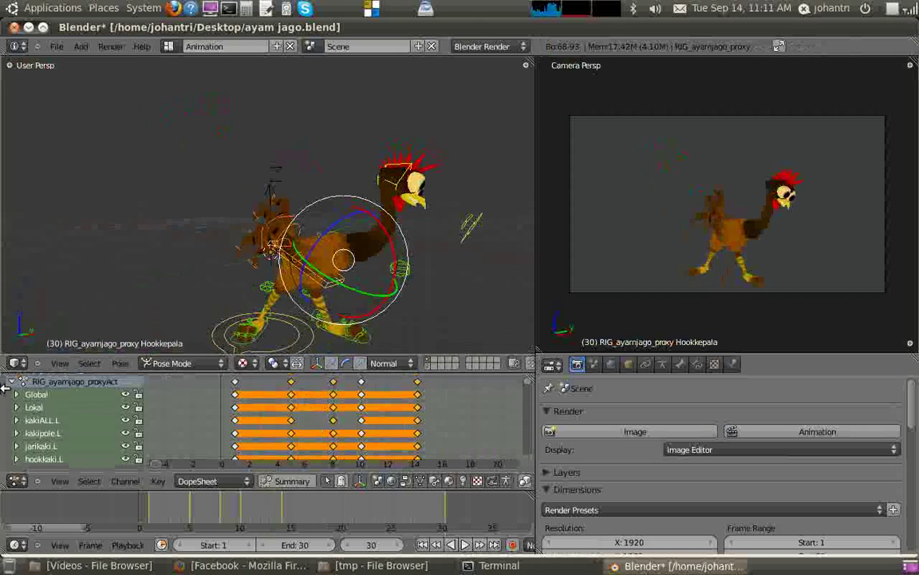
drag(10, 335, 9, 227)
click(17, 363)
click(23, 313)
key(Home)
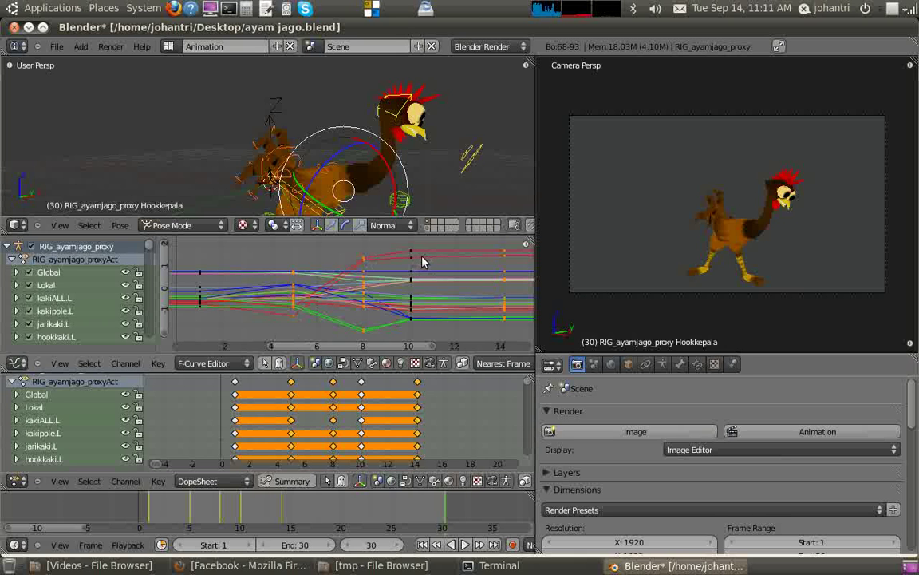
drag(513, 255, 177, 357)
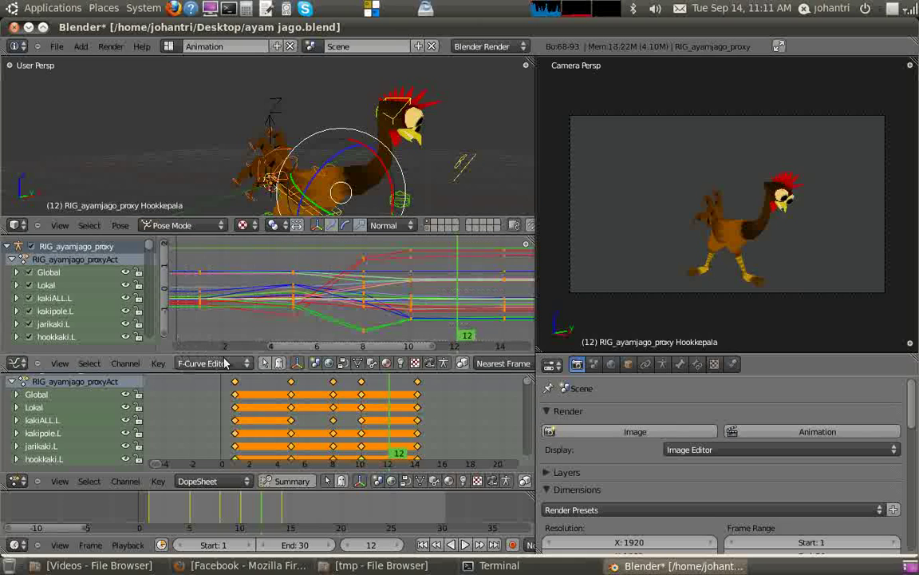
- Set the selected keyframes' interpolation mode to Bezier and play the animation from an early frame
click(158, 363)
mouse_move(190, 221)
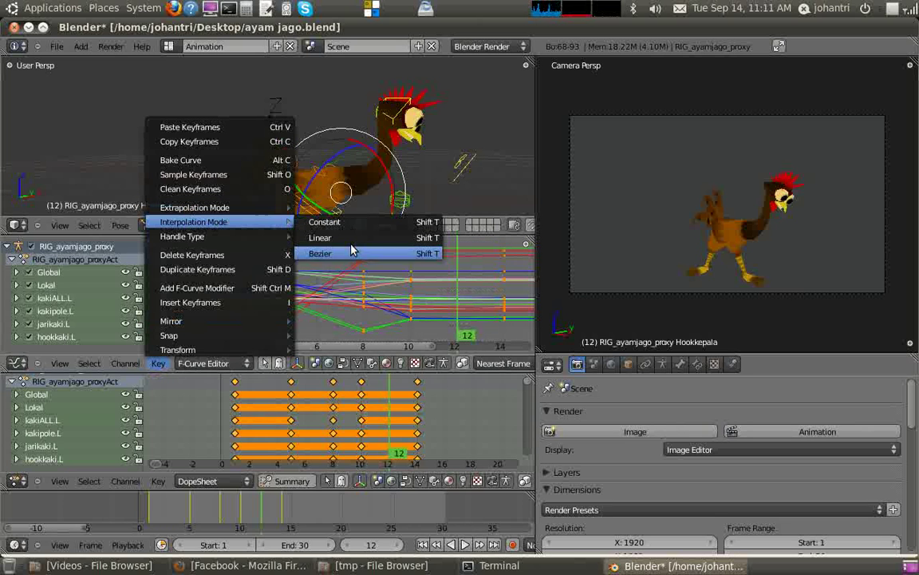
click(352, 252)
key(Down)
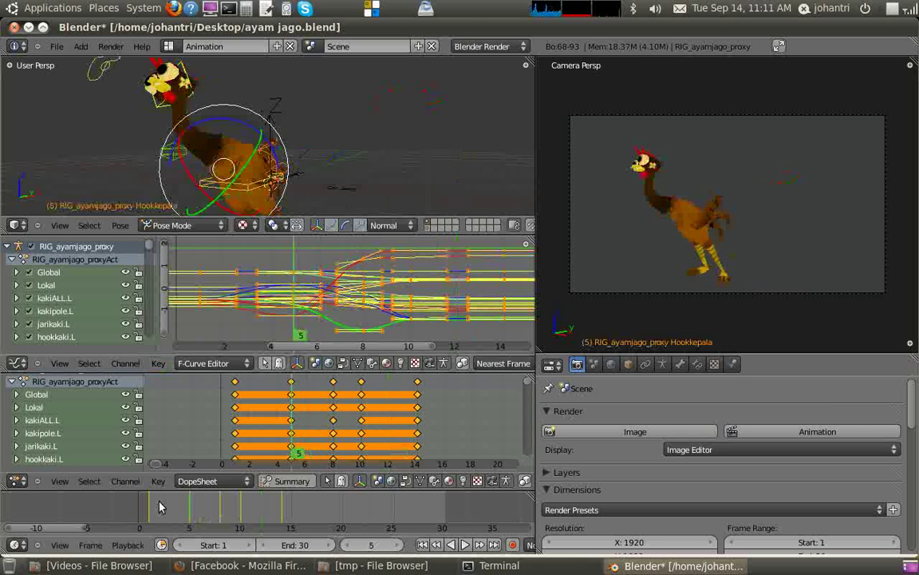
click(465, 544)
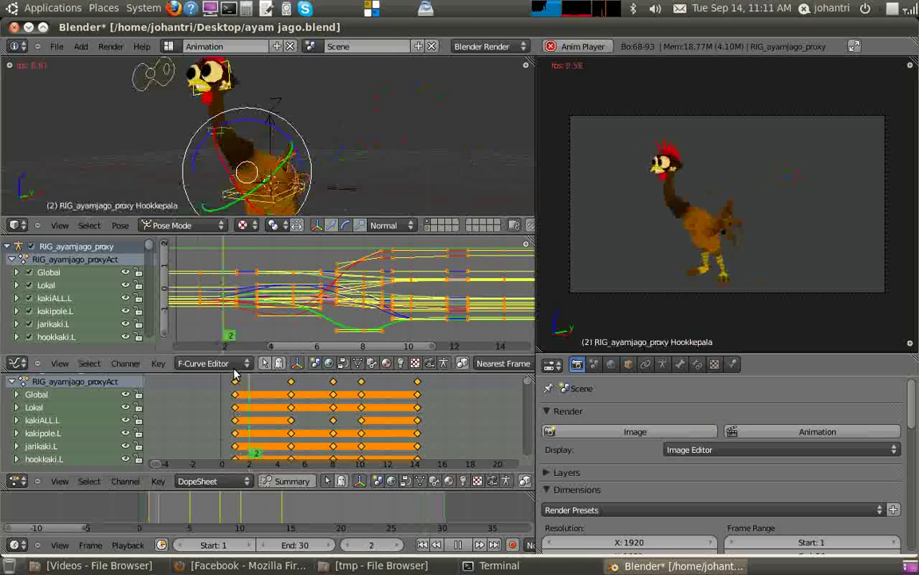
- Set the selected keyframes' interpolation mode to Linear, watch the playback and stop it
click(158, 363)
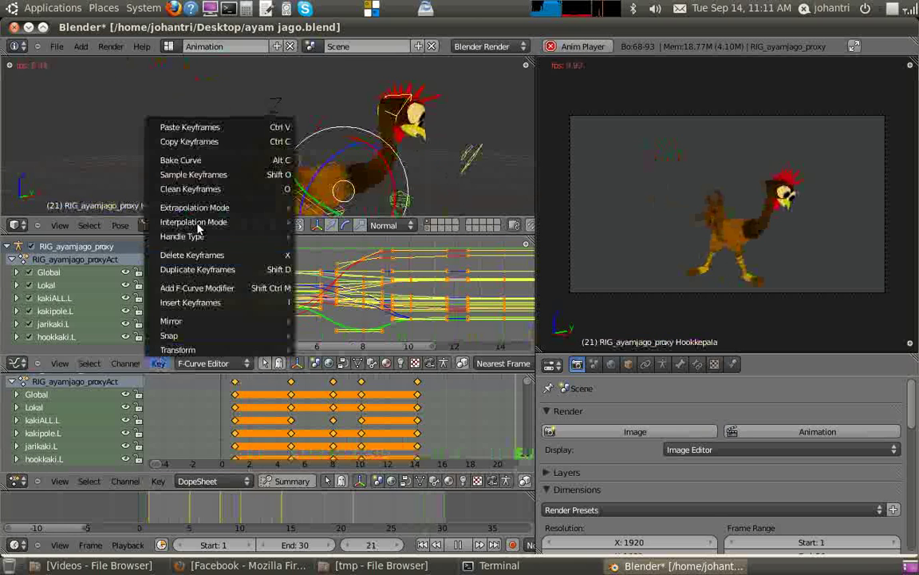
mouse_move(199, 222)
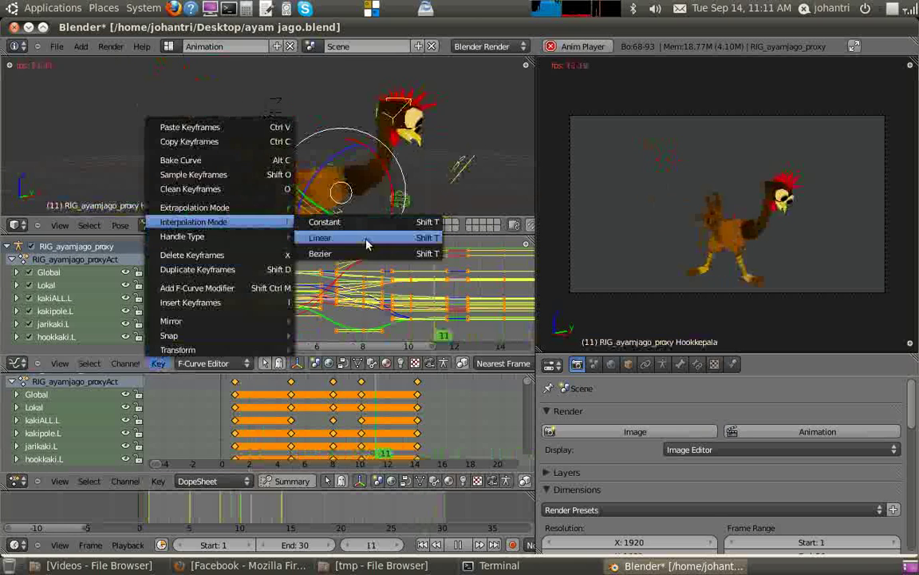
click(366, 239)
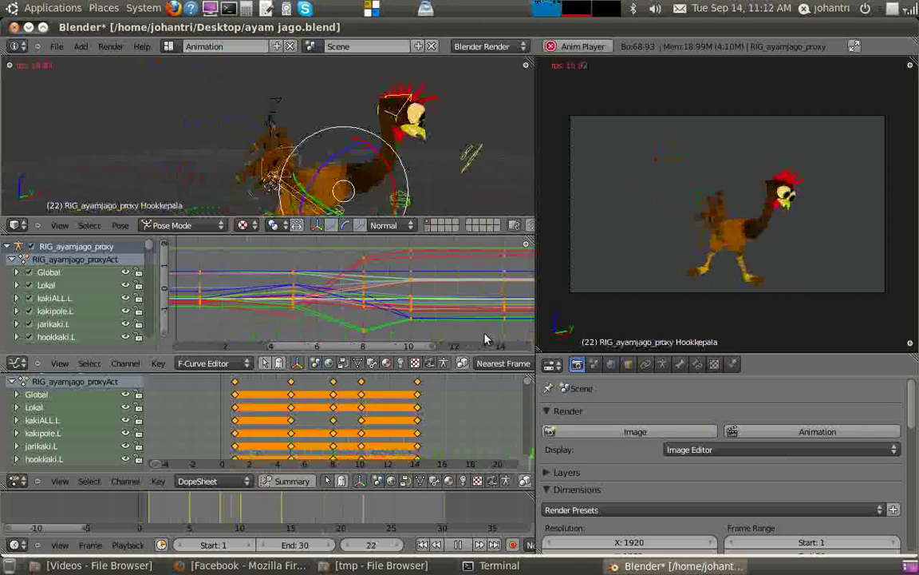
click(458, 545)
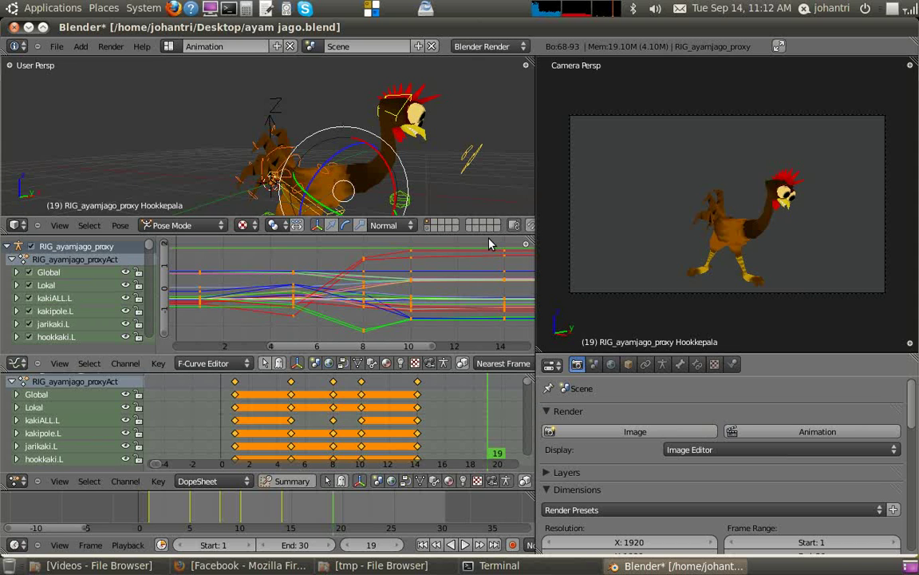
- Remove the F-Curve editor by extending the DopeSheet over it, and enlarge the 3D view downward
mouse_move(490, 238)
mouse_down()
mouse_move(490, 262)
mouse_move(492, 253)
mouse_up()
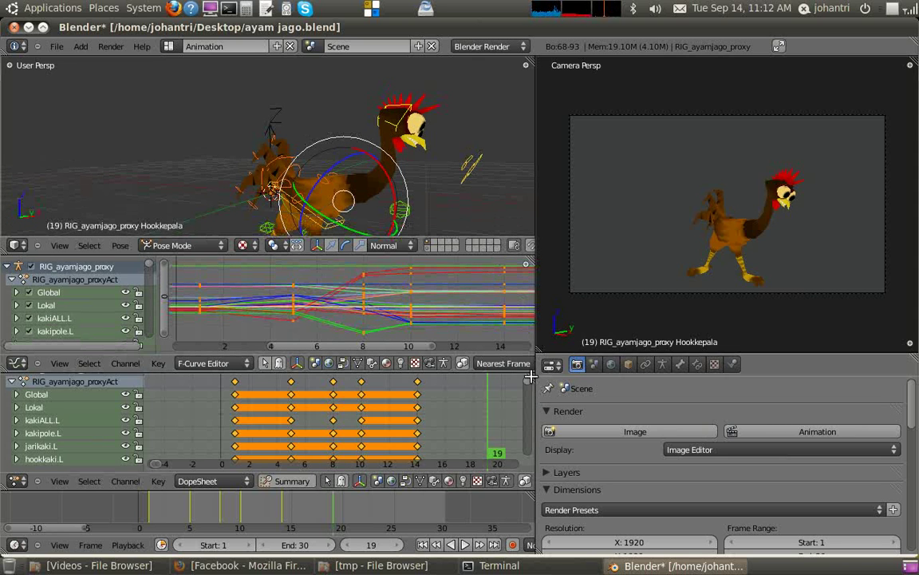
drag(532, 371, 527, 343)
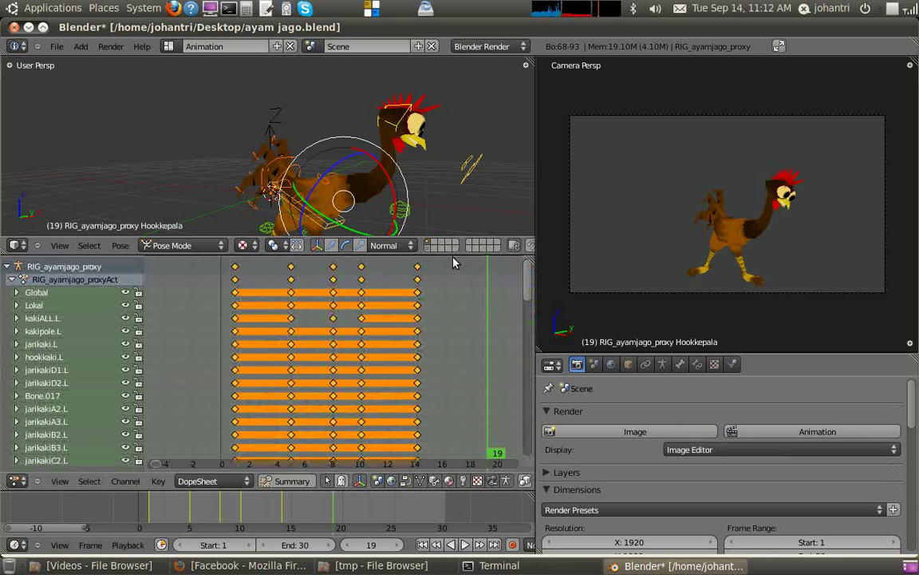
drag(453, 255, 450, 384)
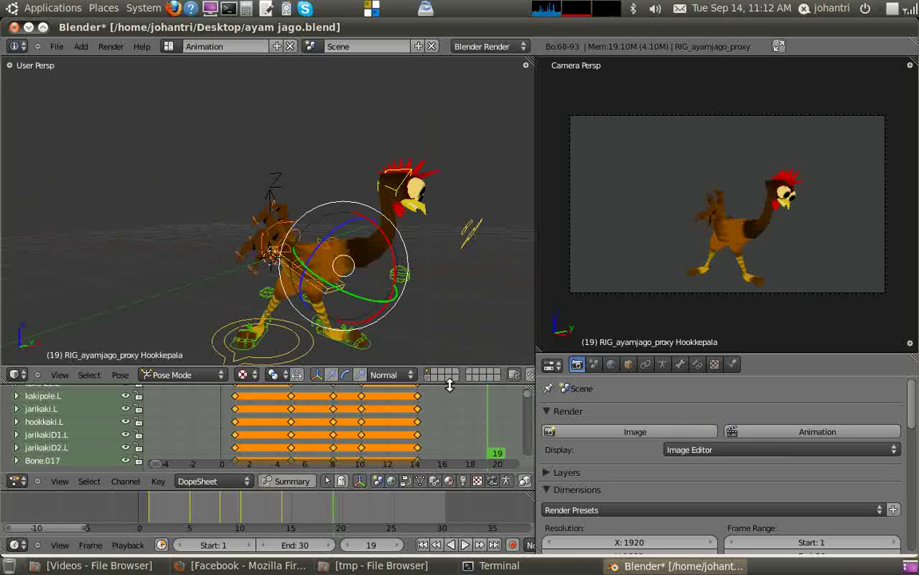
- Deselect all bones and save the file over the existing ayam jago.blend
key(a)
key(ctrl+s)
click(437, 257)
- Return to frame 1, play the animation with no bones selected, and stop it
click(225, 438)
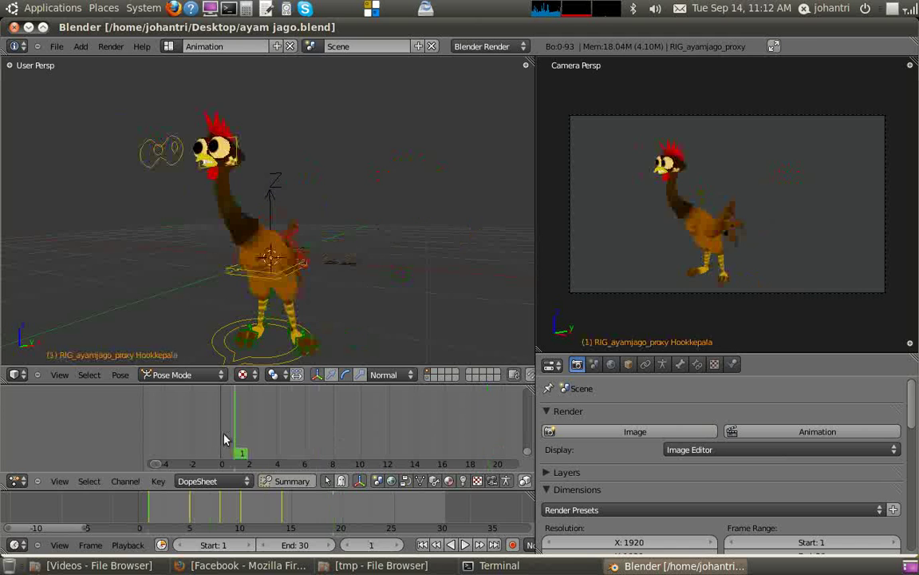
click(465, 544)
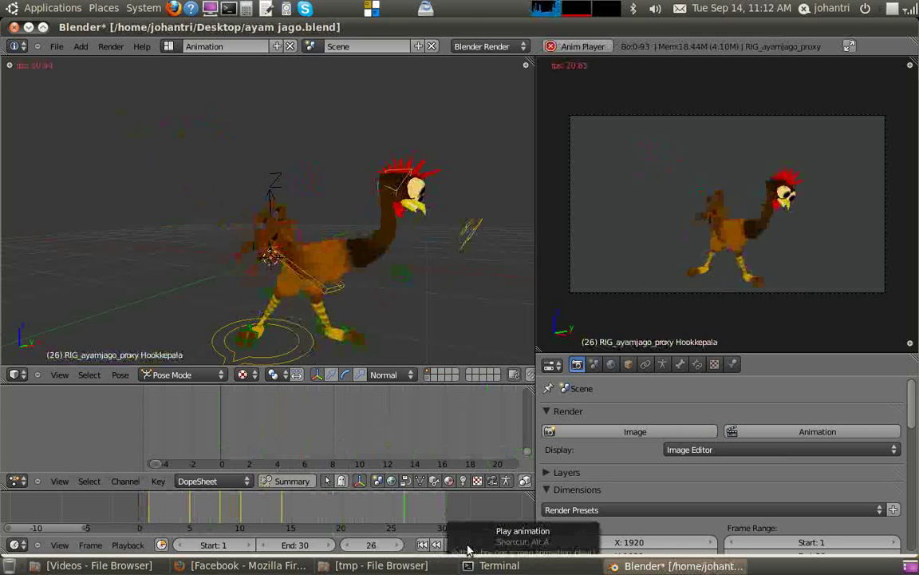
click(467, 546)
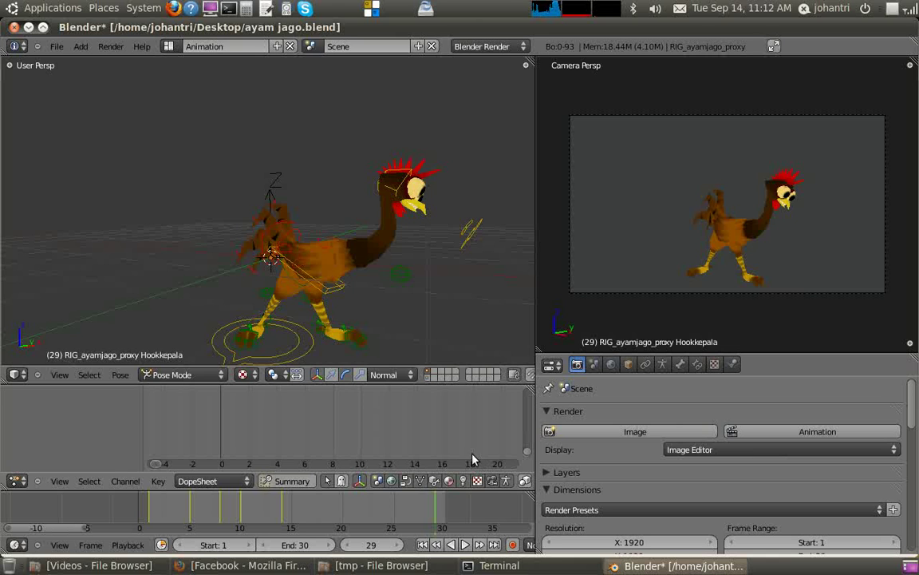
- Shift all keyframes of the Hookkepala head bone 2 frames later in the DopeSheet
right_click(394, 191)
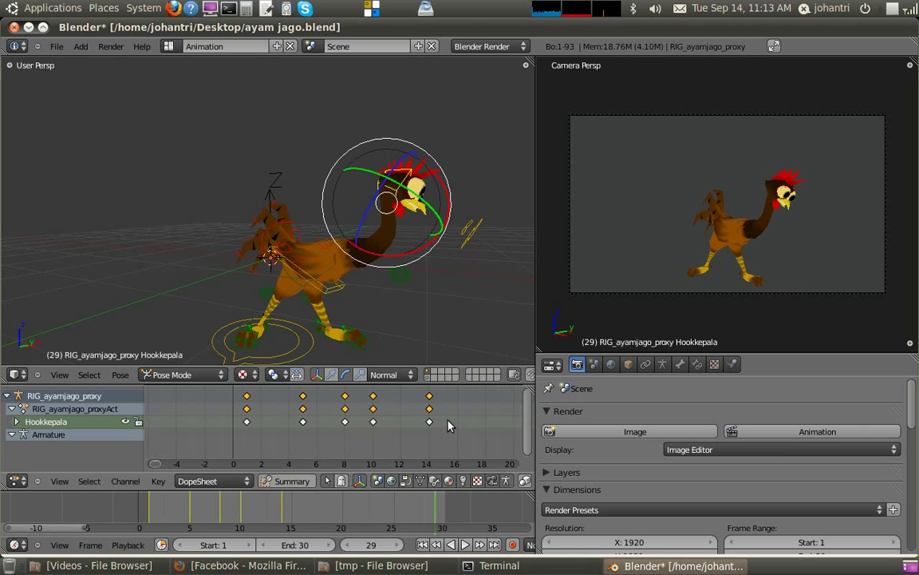
key(b)
drag(446, 425, 252, 444)
key(g)
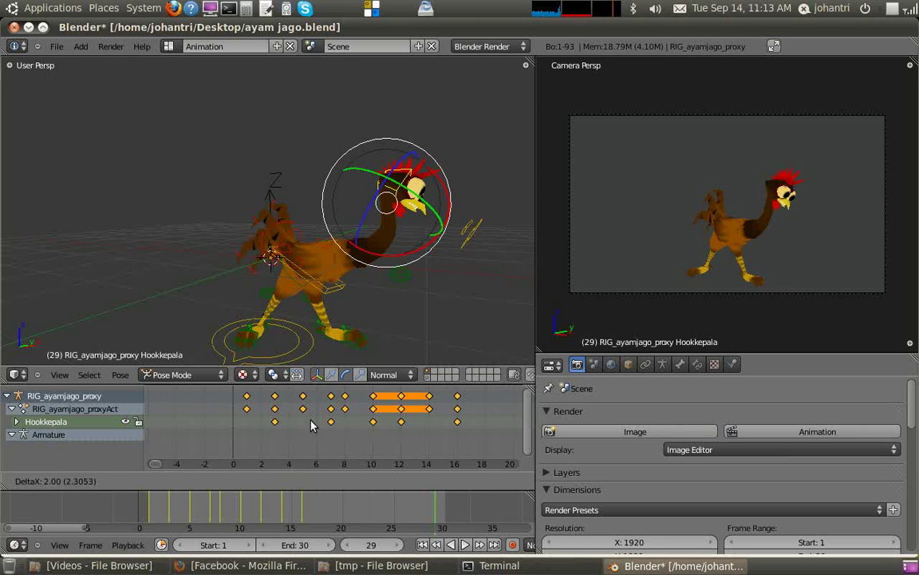
click(311, 425)
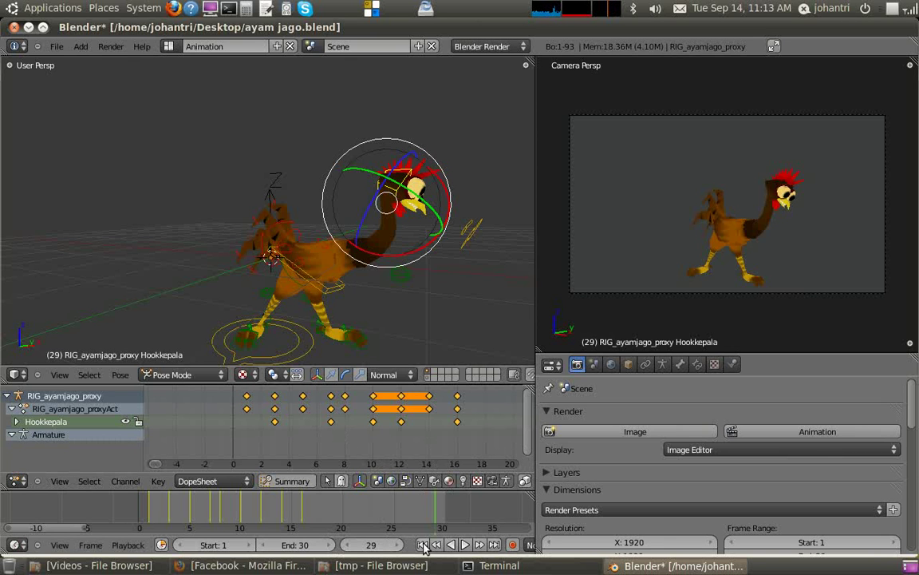
- Play the animation to check the head's delayed timing, and stop playback
key(shift+Left)
click(467, 545)
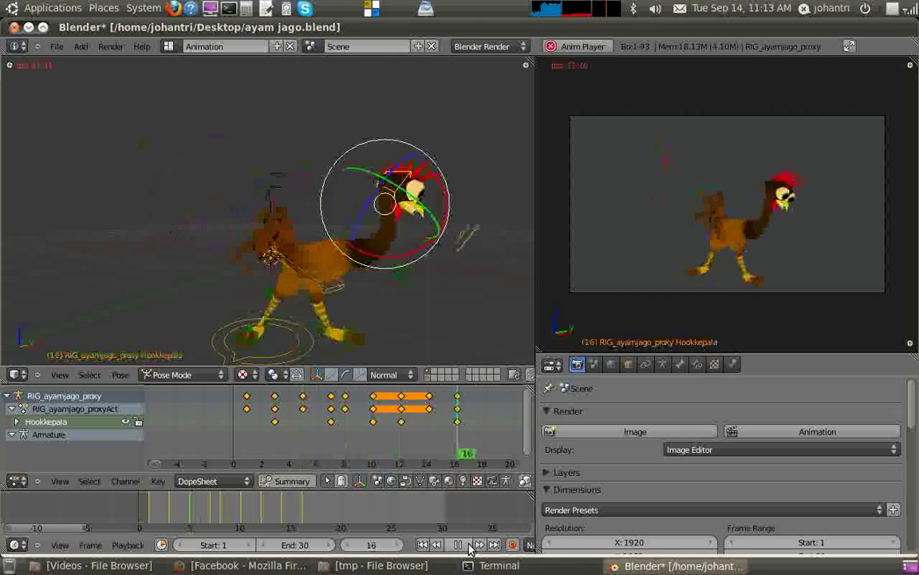
click(468, 545)
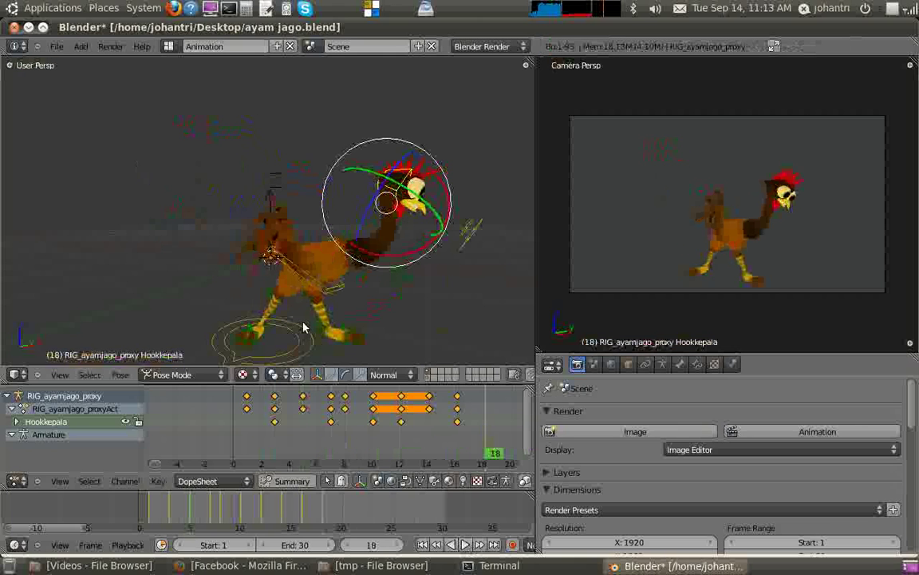
- Shift the kakiALL.L foot bone's keyframes after frame 1 earlier by 2 frames, leaving the first key in place
right_click(324, 342)
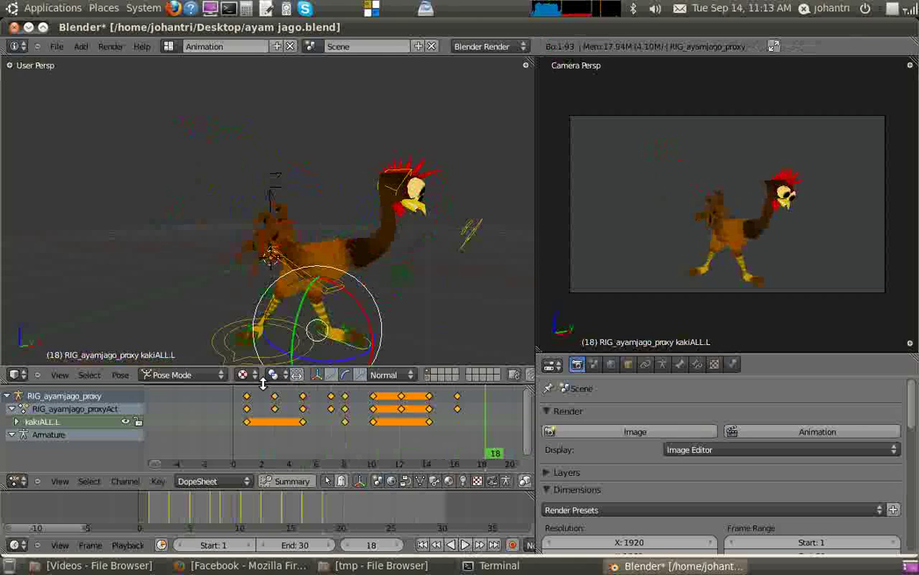
key(a)
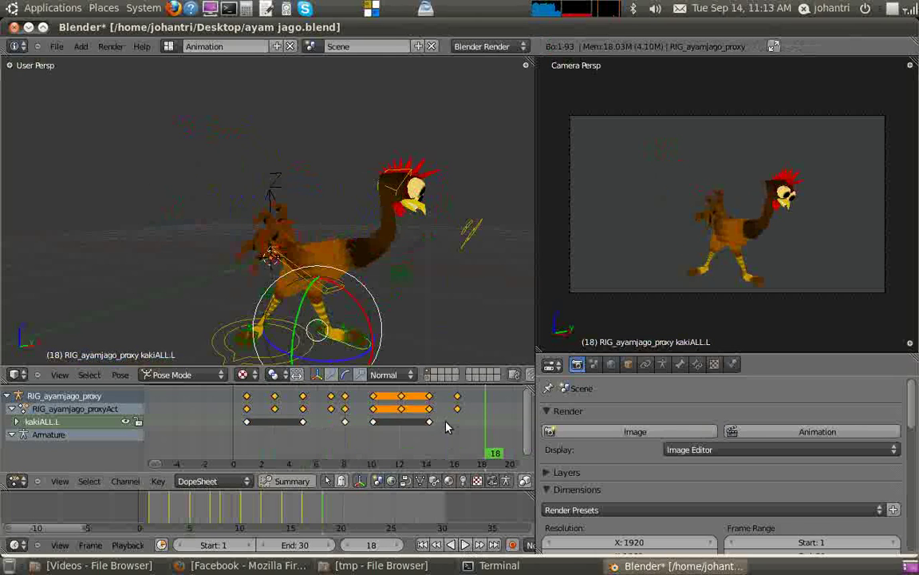
key(b)
drag(449, 416, 289, 442)
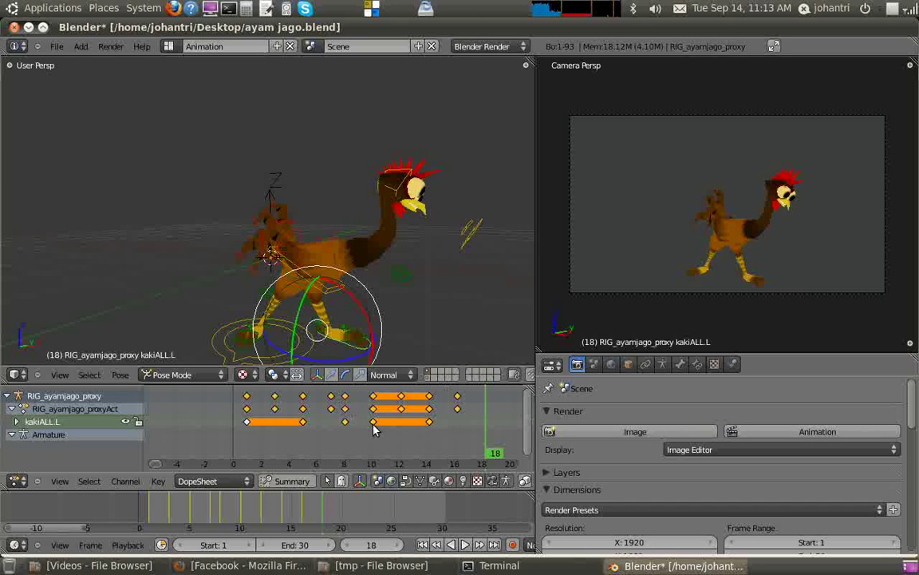
key(g)
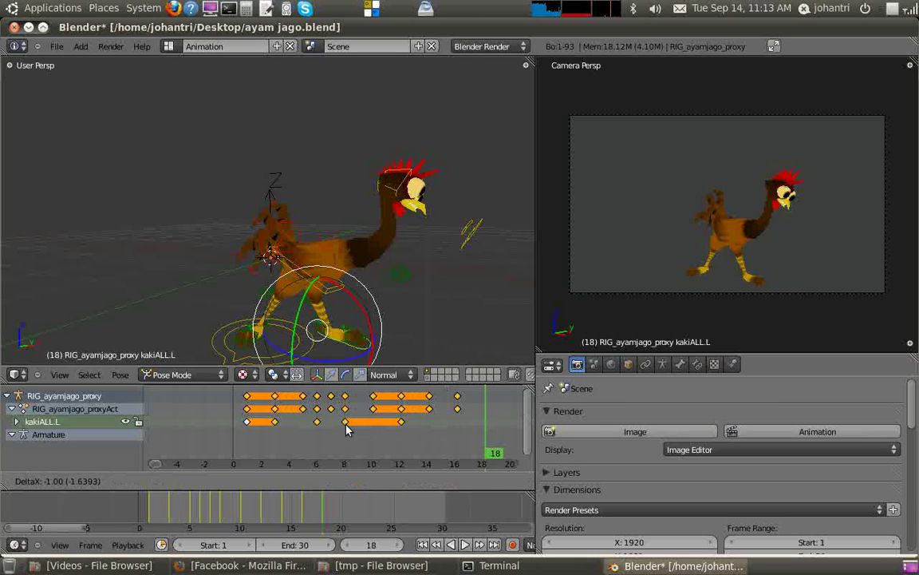
click(345, 430)
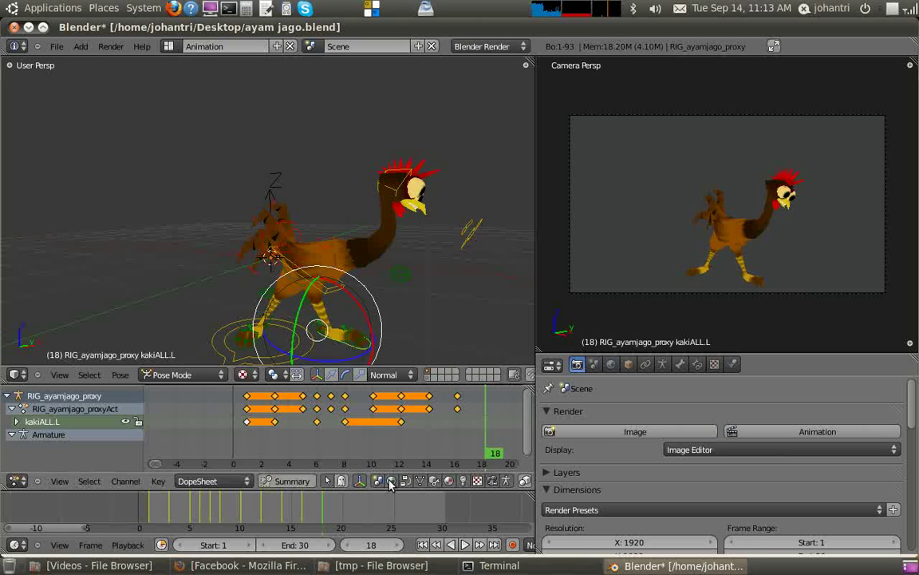
- Play the animation to check the foot's earlier timing, stop it and deselect all bones
click(465, 544)
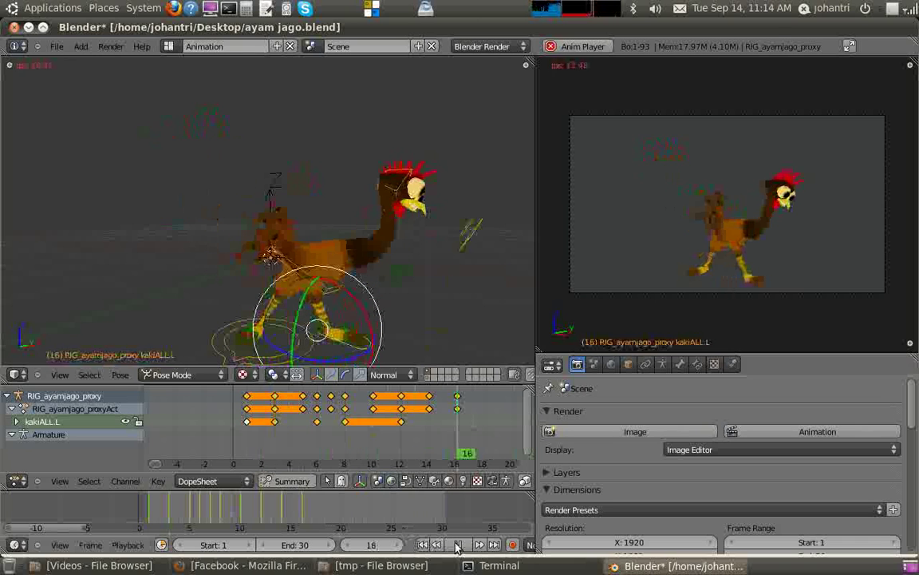
key(alt+a)
key(a)
middle_drag(429, 304, 417, 285)
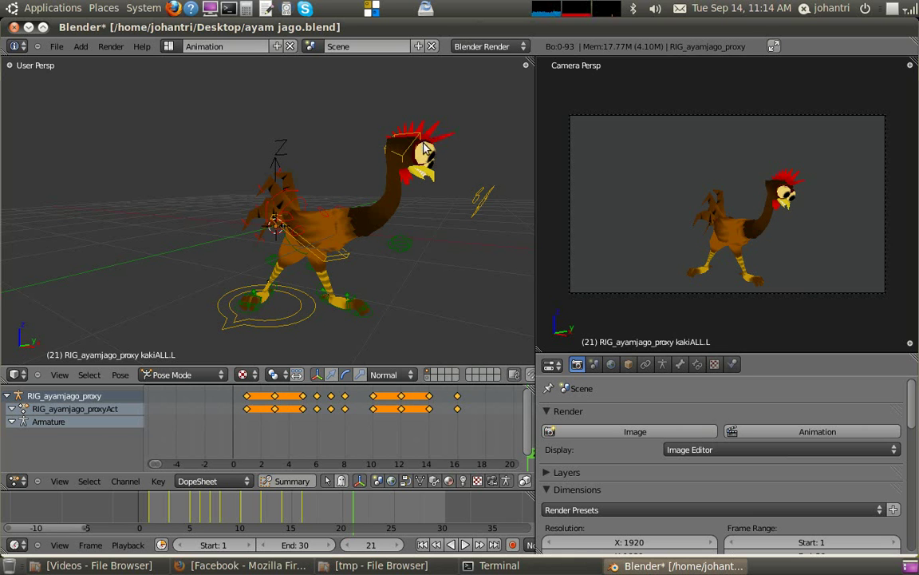
- Scrub to frame 12 and select the rooster's Hookkepala head bone in the close-up view
right_click(380, 124)
drag(443, 501, 260, 519)
key(a)
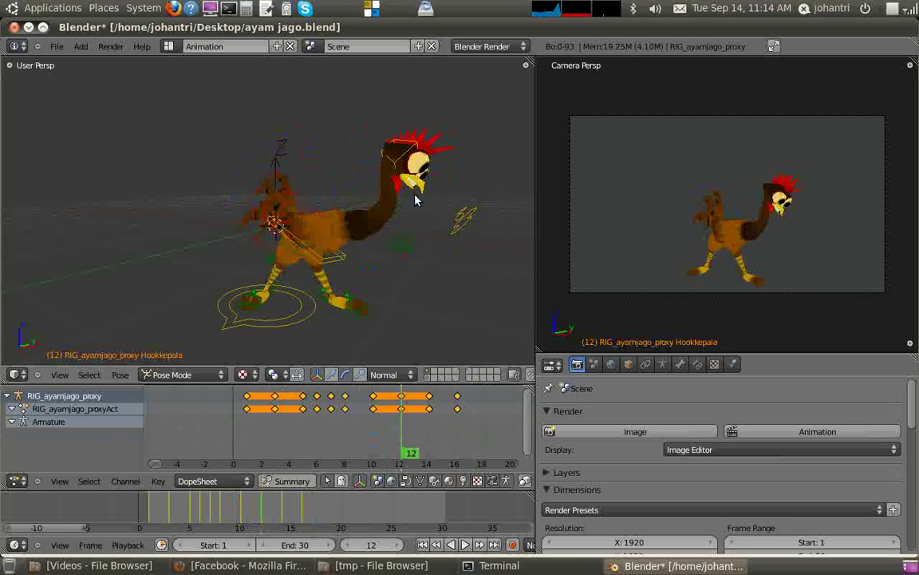
scroll(431, 190, up, 2)
middle_drag(433, 192, 359, 205)
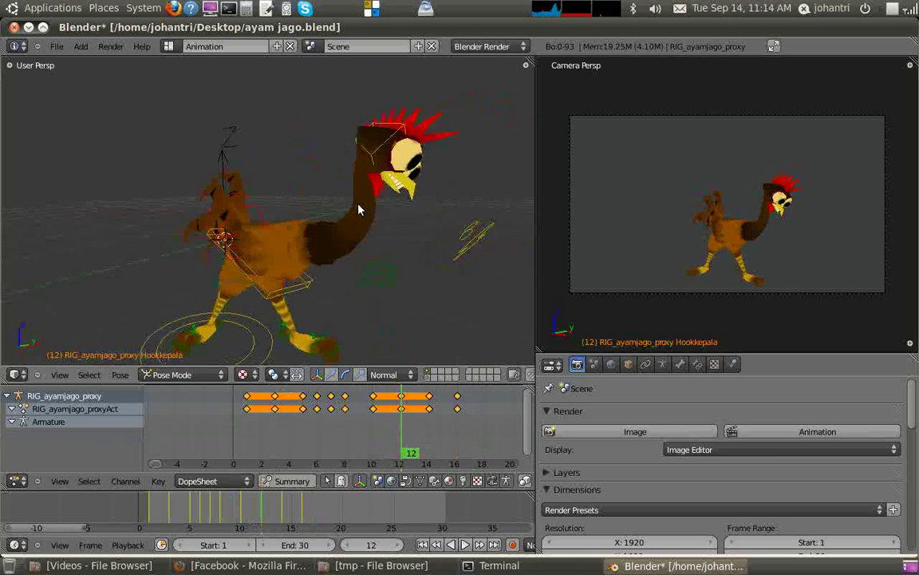
right_click(364, 118)
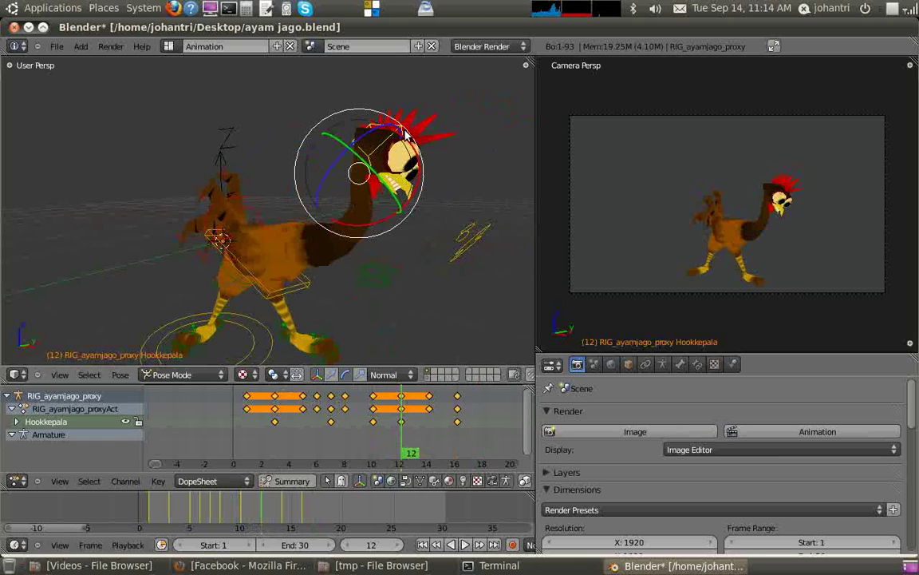
- Enable the third armature layer in the skeleton settings so that the rig's additional bones are shown
click(662, 364)
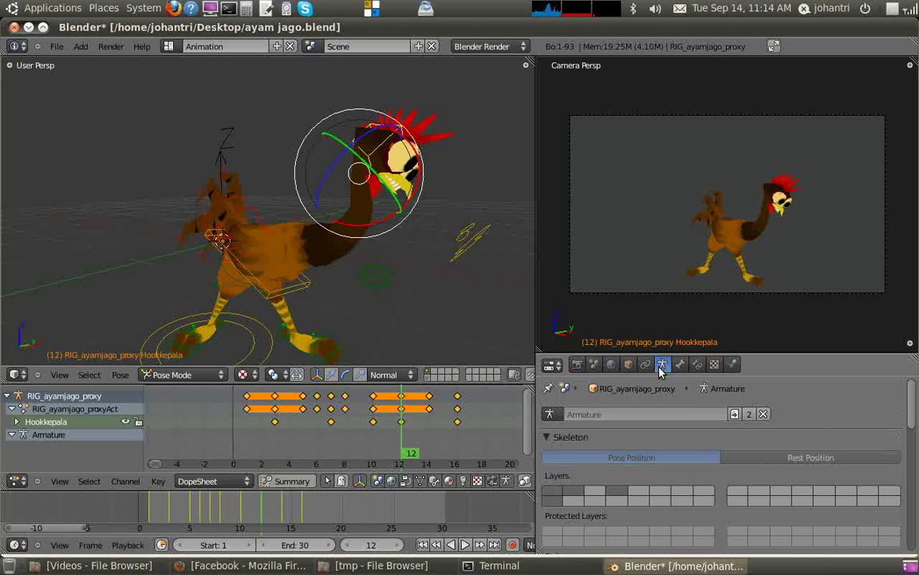
scroll(662, 403, down, 2)
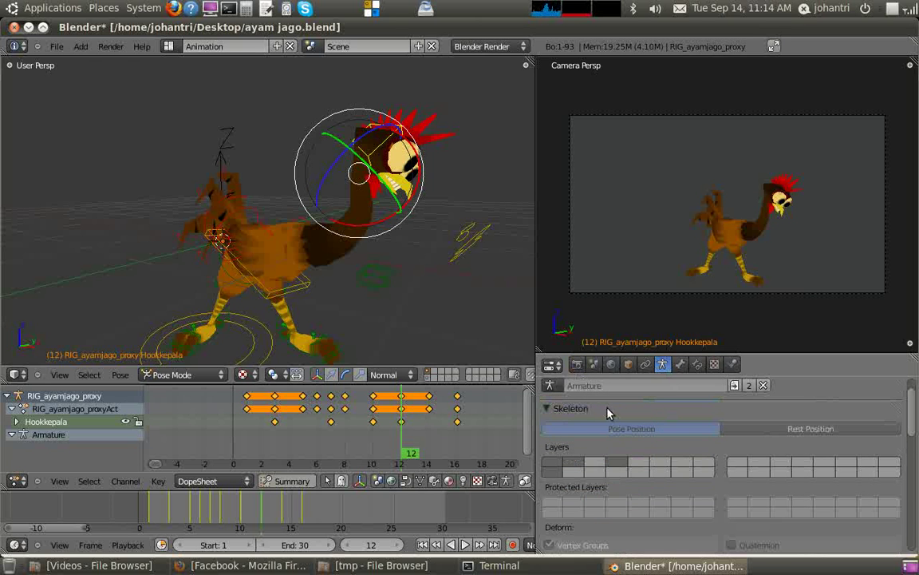
click(597, 463)
click(613, 467)
middle_drag(436, 285, 368, 240)
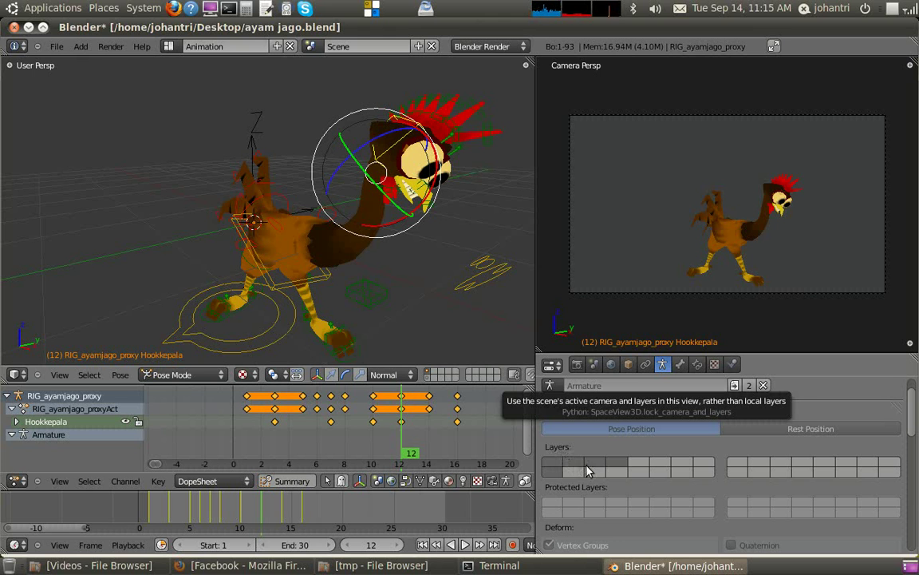
key(n)
scroll(463, 259, down, 10)
scroll(464, 251, down, 5)
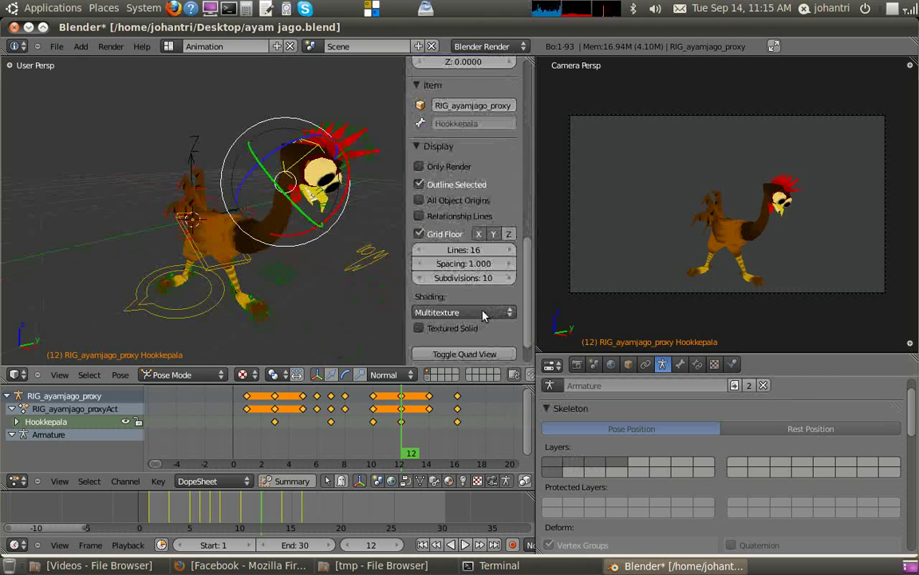
key(n)
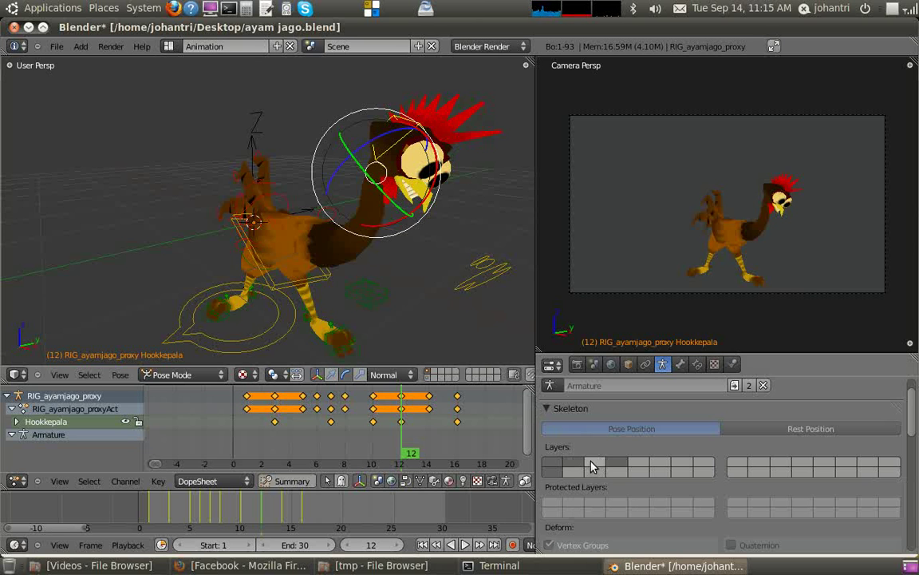
- Play the animation from frame 2 to review the turn, and stop playback
middle_drag(390, 218, 437, 242)
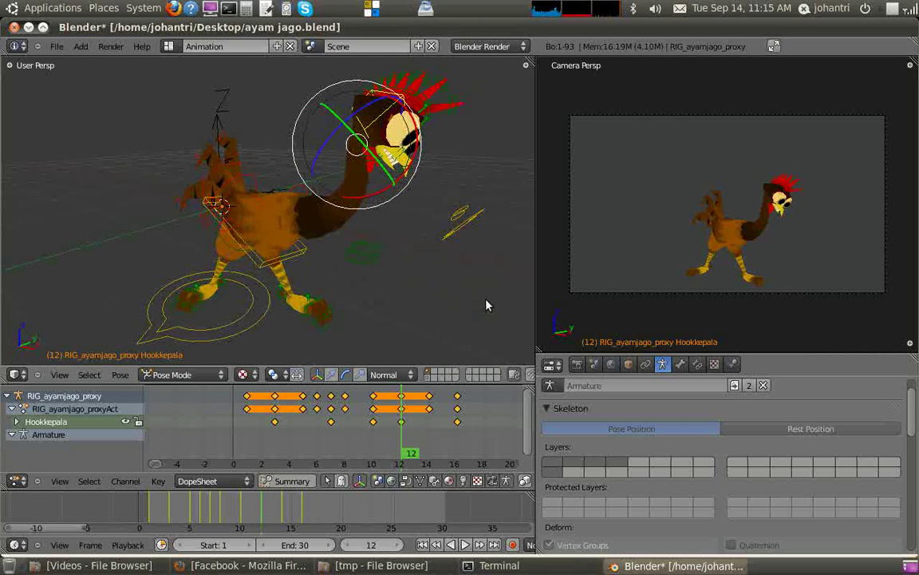
click(250, 433)
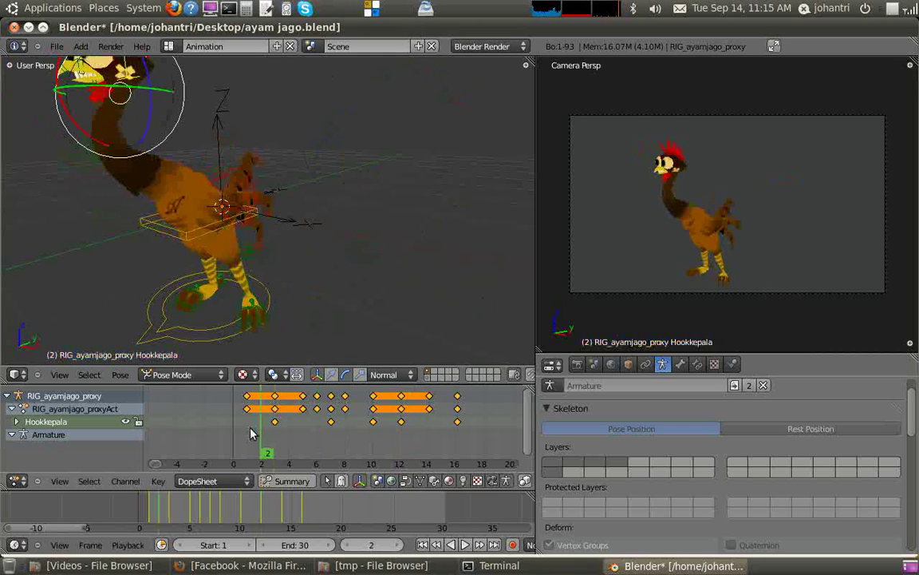
click(466, 545)
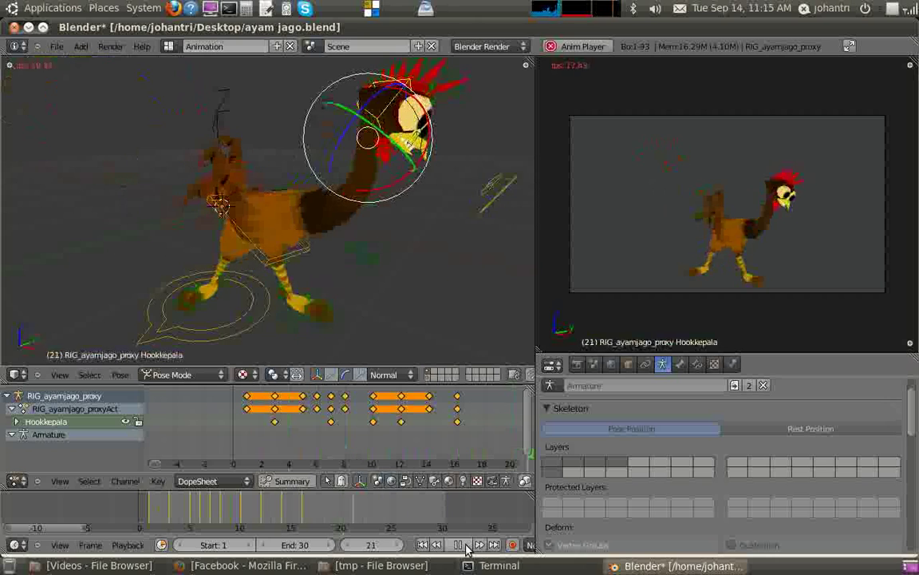
click(466, 545)
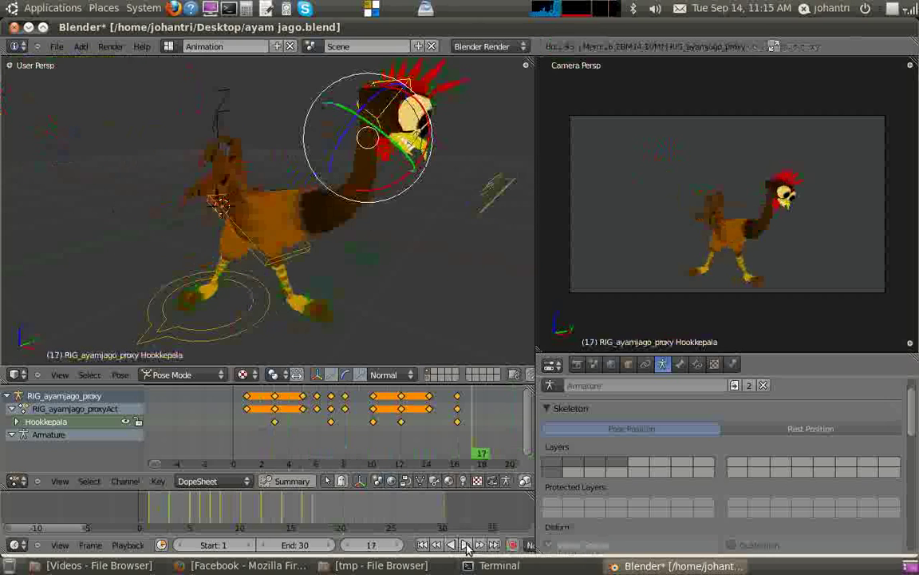
- Select the Global bone and expand the Custom Properties in its bone settings
right_click(267, 320)
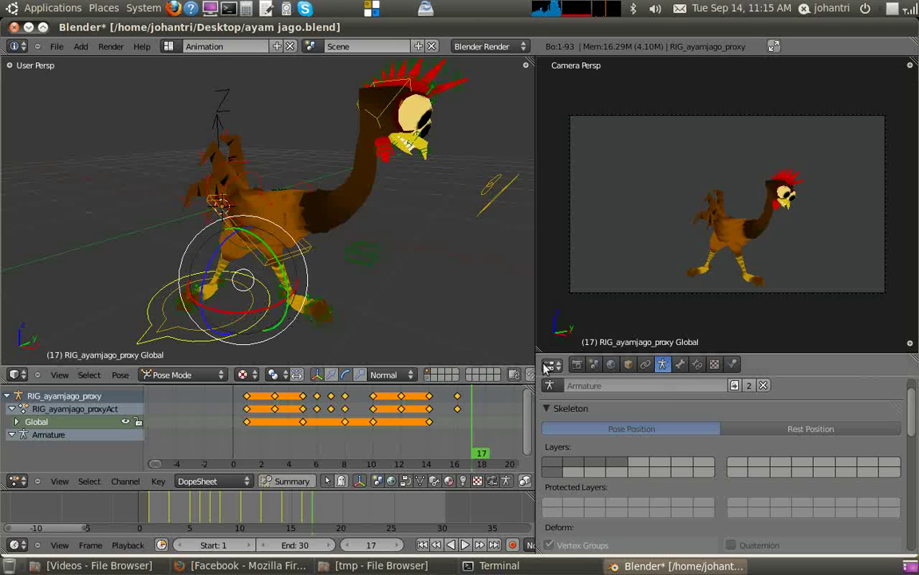
click(680, 364)
scroll(716, 460, down, 8)
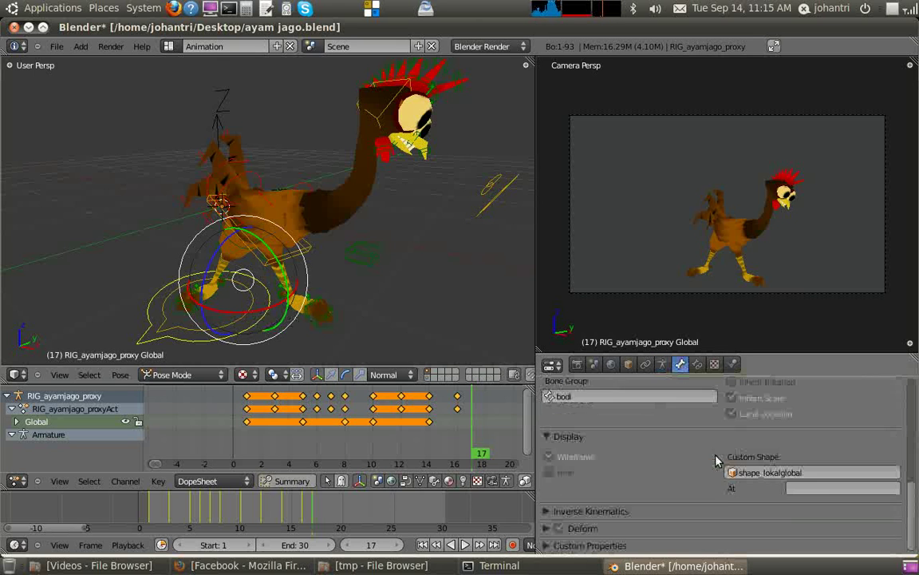
click(547, 544)
scroll(615, 456, down, 6)
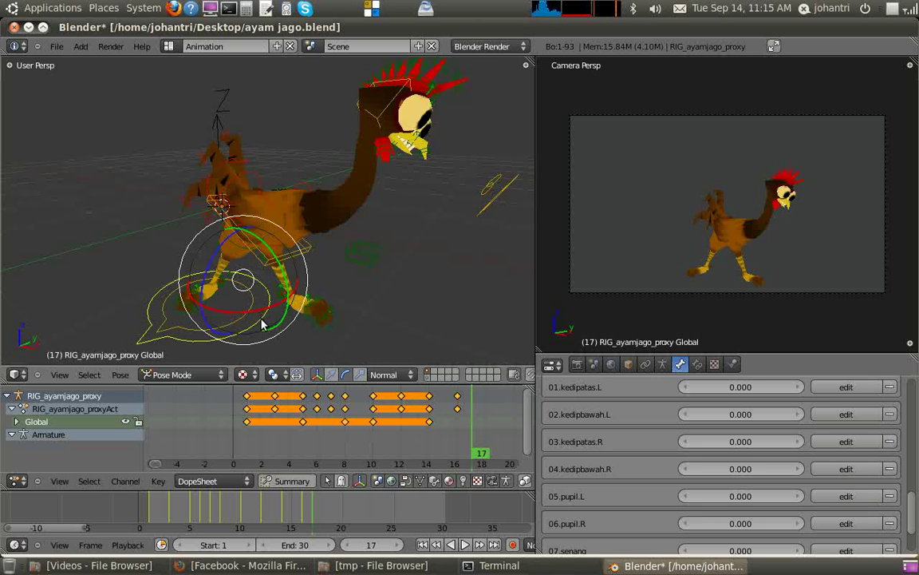
- Widen the 3D view area and look through the Global bone's list of custom properties
scroll(588, 405, up, 3)
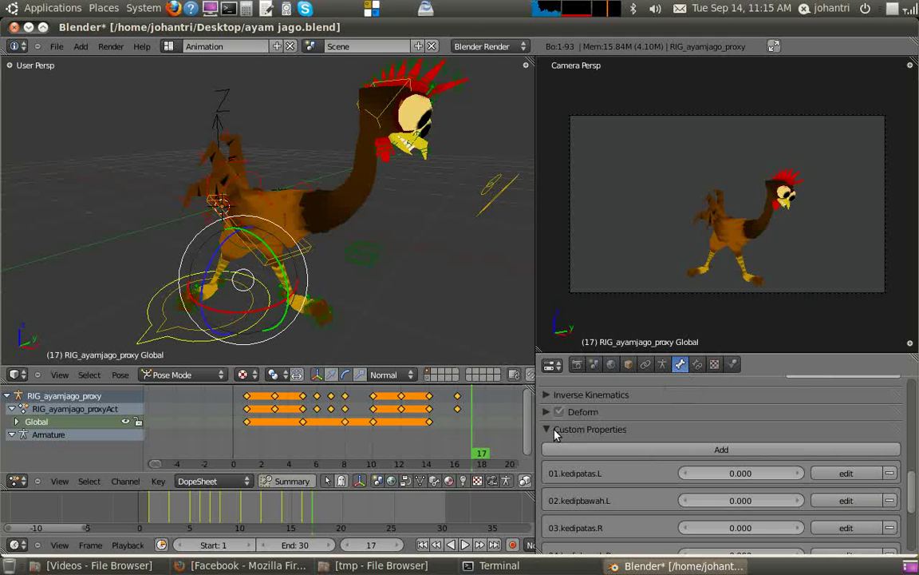
scroll(596, 424, down, 3)
drag(538, 338, 586, 336)
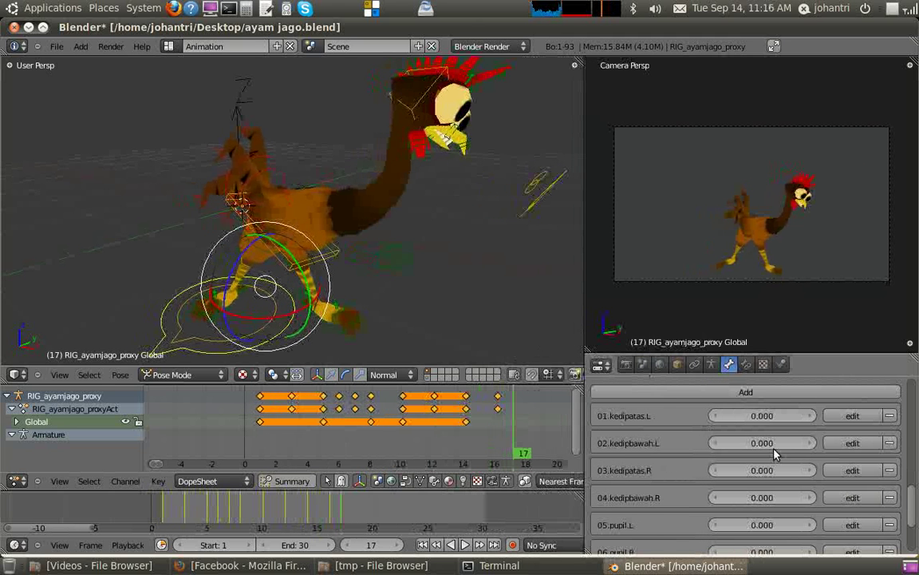
scroll(755, 455, down, 3)
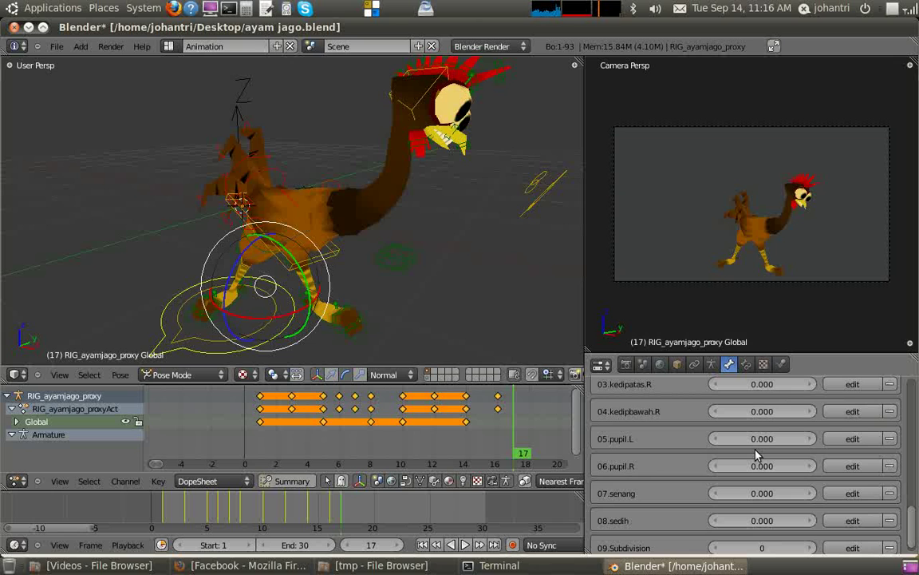
scroll(746, 456, up, 4)
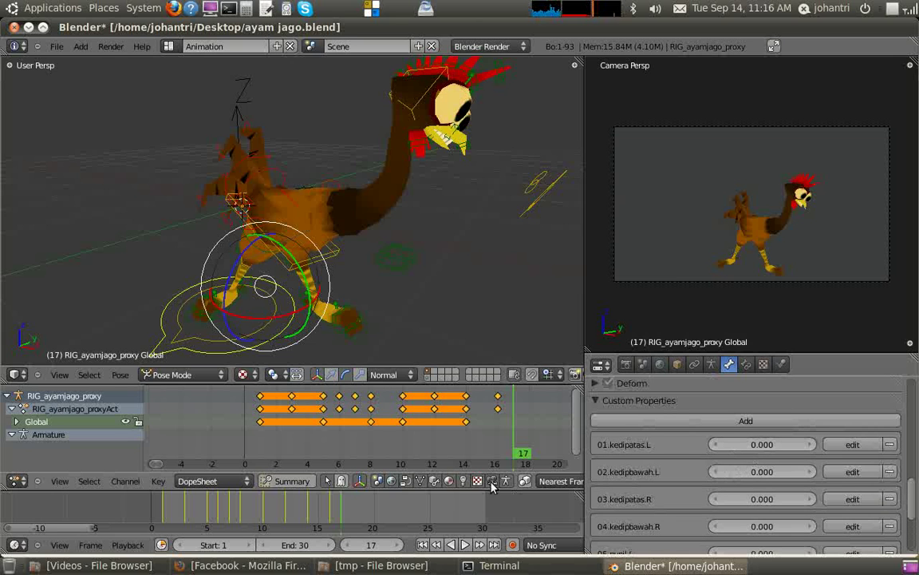
- At frame 3, keyframe the Global bone's 01.kedipatas.L, 02.kedipbawah.L, 03.kedipatas.R and 04.kedipbawah.R properties at 0.000
click(277, 449)
mouse_move(277, 450)
mouse_down()
mouse_move(262, 450)
mouse_move(378, 471)
mouse_move(349, 456)
mouse_move(304, 456)
mouse_move(473, 474)
mouse_up()
drag(403, 419, 292, 451)
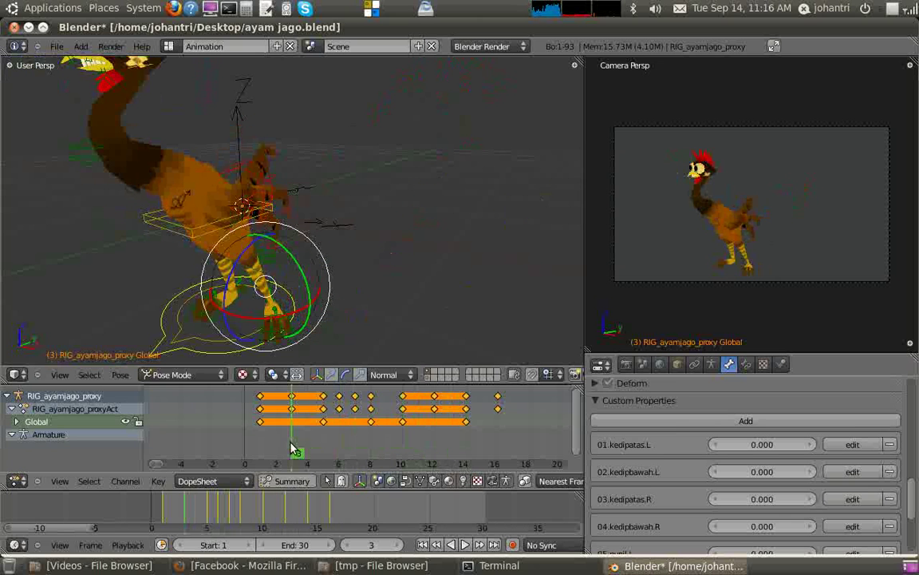
middle_drag(286, 209, 543, 314)
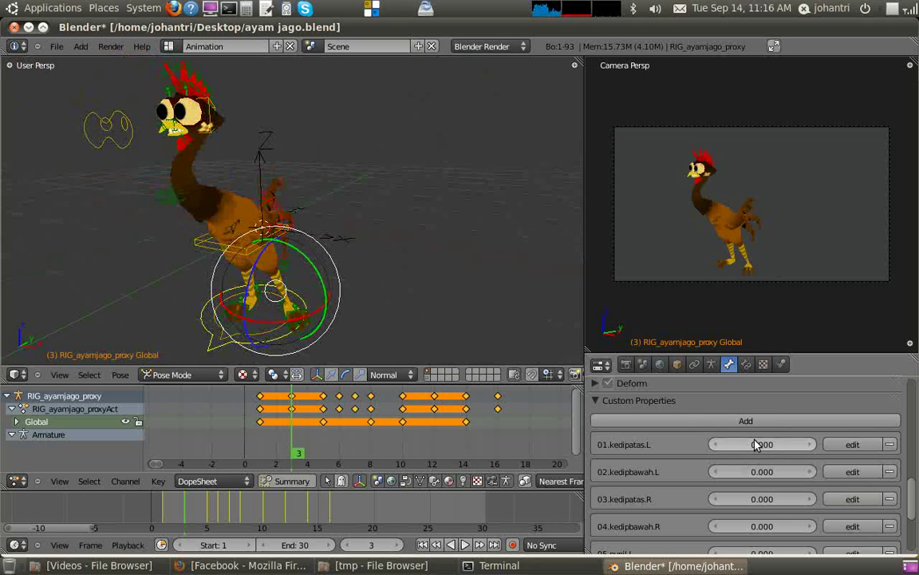
key(i)
key(i)
key(i)
key(i)
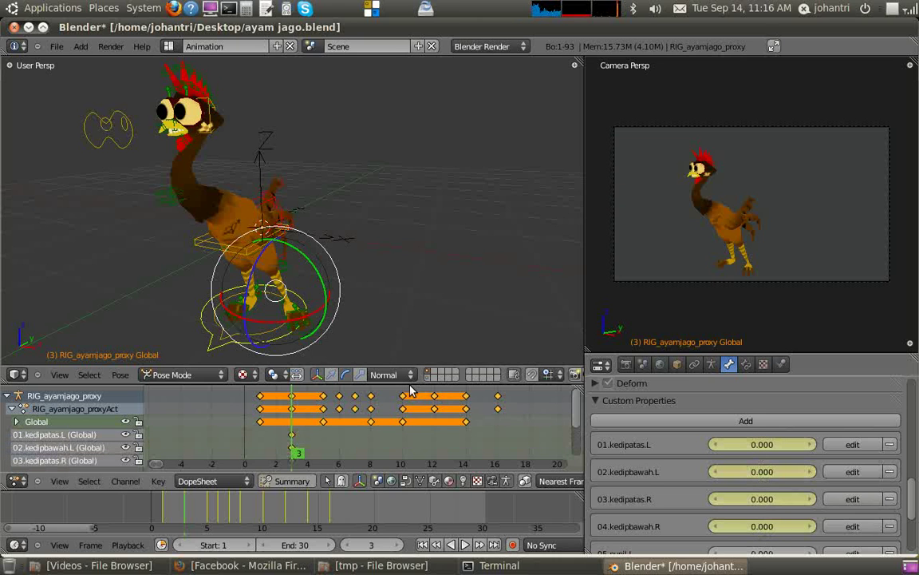
- Enlarge the DopeSheet and, at frame 7, set the four kedip eyelid properties of the Global bone to 1.000
drag(411, 384, 411, 335)
drag(303, 399, 363, 413)
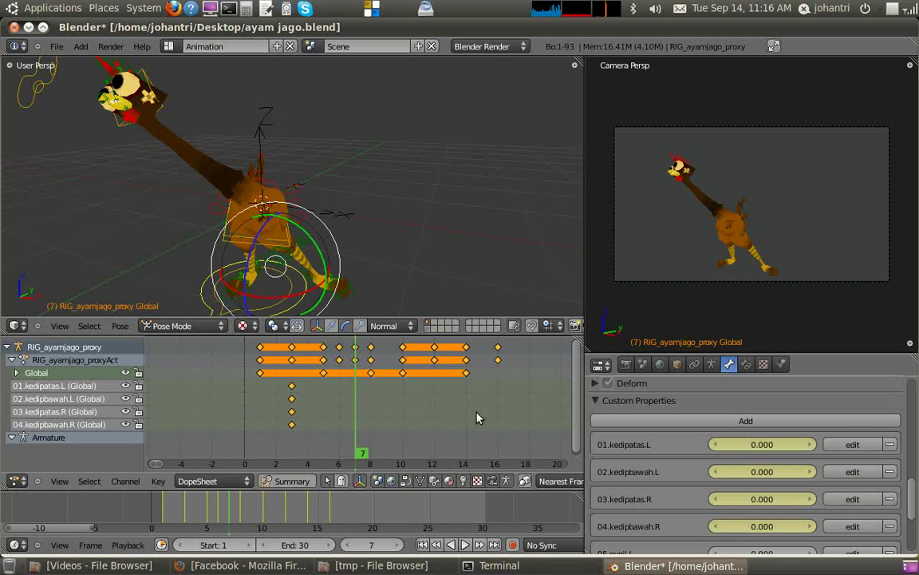
drag(765, 444, 806, 445)
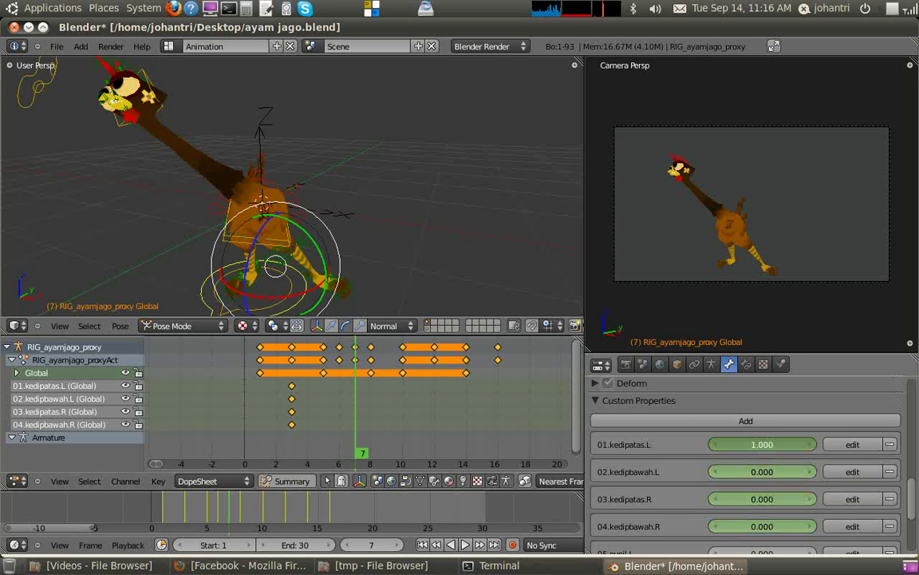
click(753, 472)
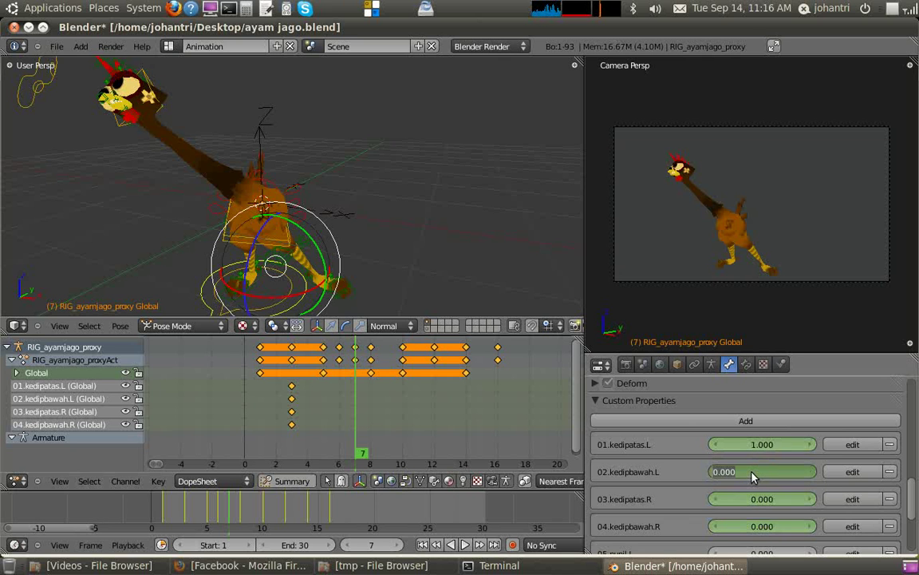
key(Return)
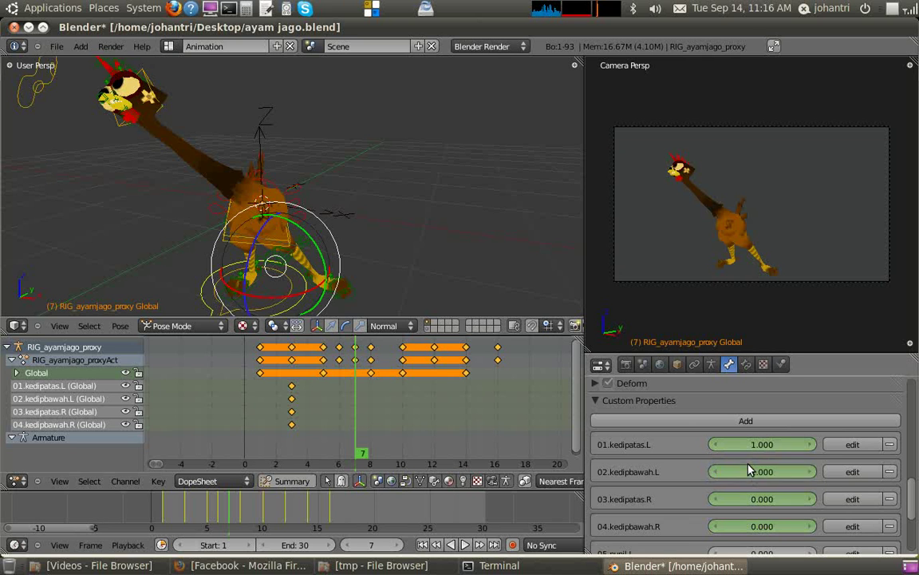
drag(750, 470, 759, 471)
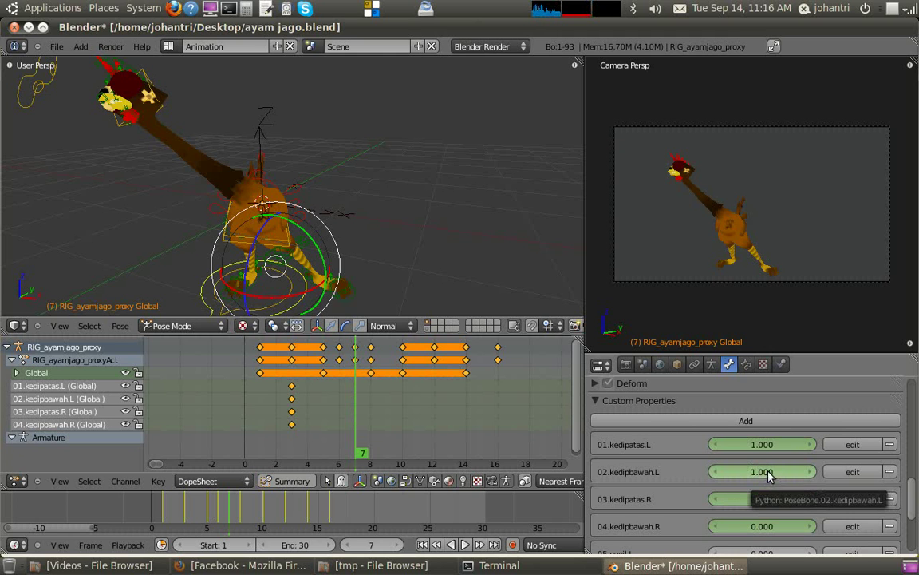
text(1.000)
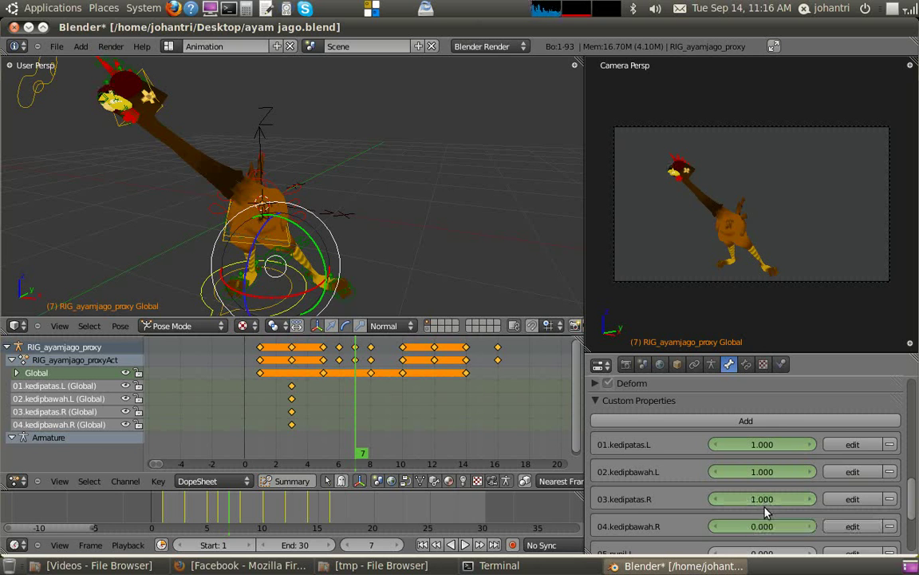
key(ctrl+v)
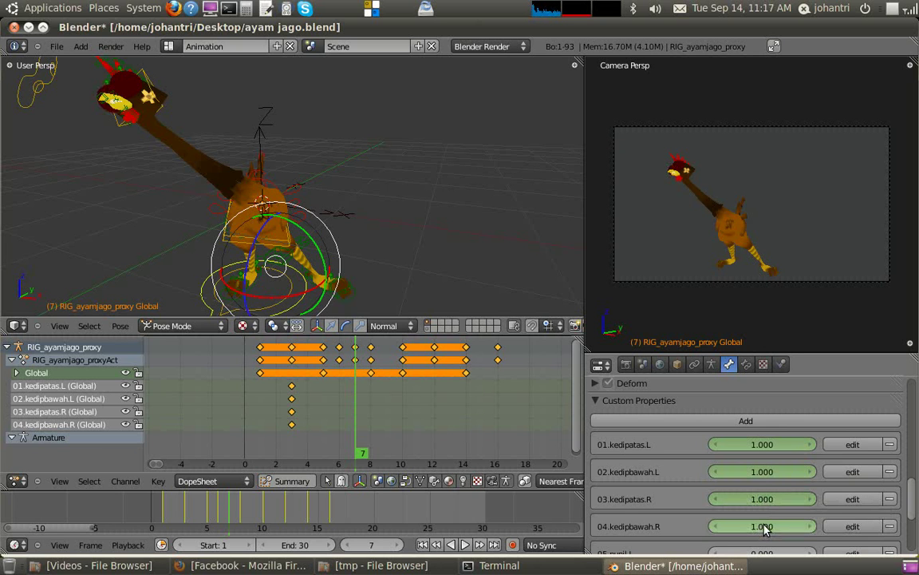
- Insert keyframes for all four kedip eyelid properties at frame 7
key(i)
key(i)
key(i)
key(i)
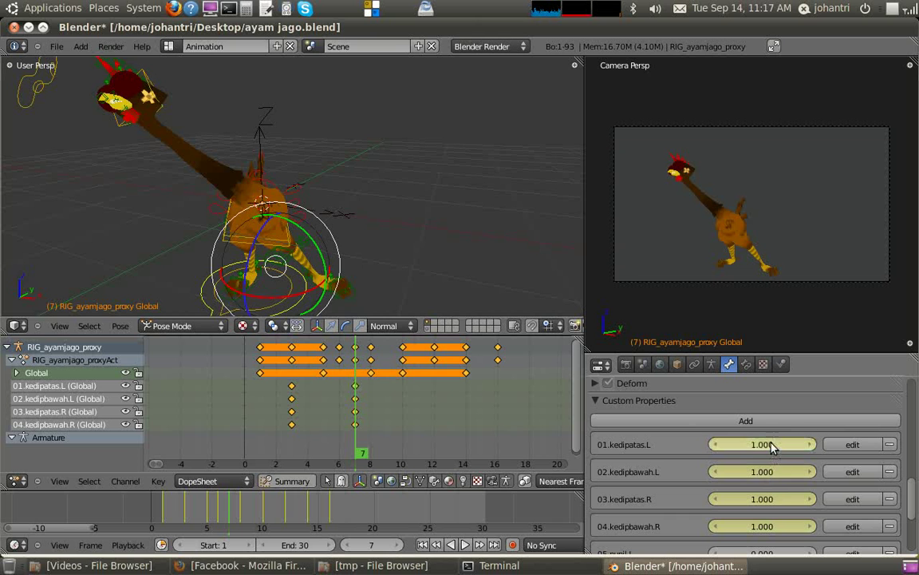
- Duplicate the four kedip keyframes at frame 7 to frame 10 to hold the eyes closed
drag(356, 398, 407, 443)
click(355, 386)
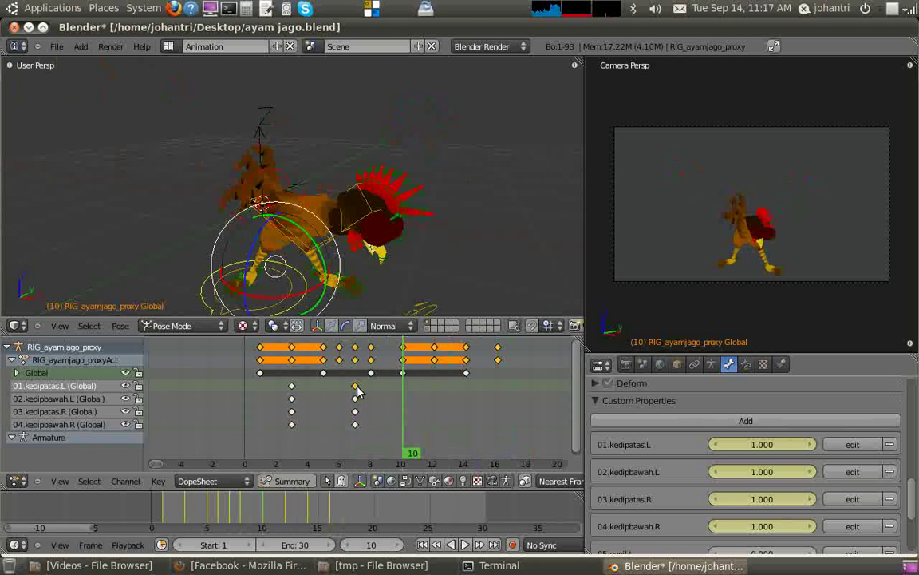
key(b)
drag(374, 432, 352, 391)
key(shift+d)
click(414, 417)
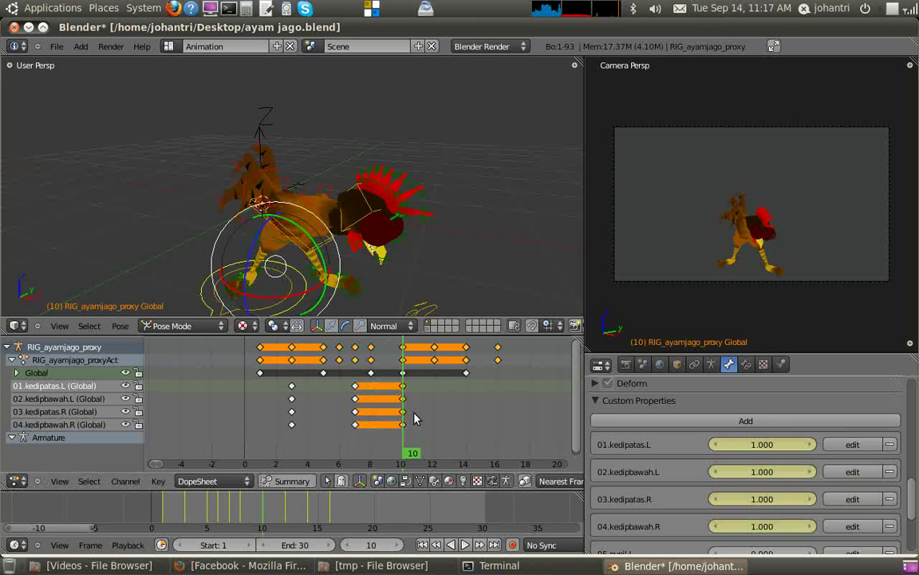
- Duplicate the four kedip eyelid keyframes from frame 3 to frame 15 so the eyes reopen
drag(384, 447, 417, 457)
drag(435, 459, 482, 462)
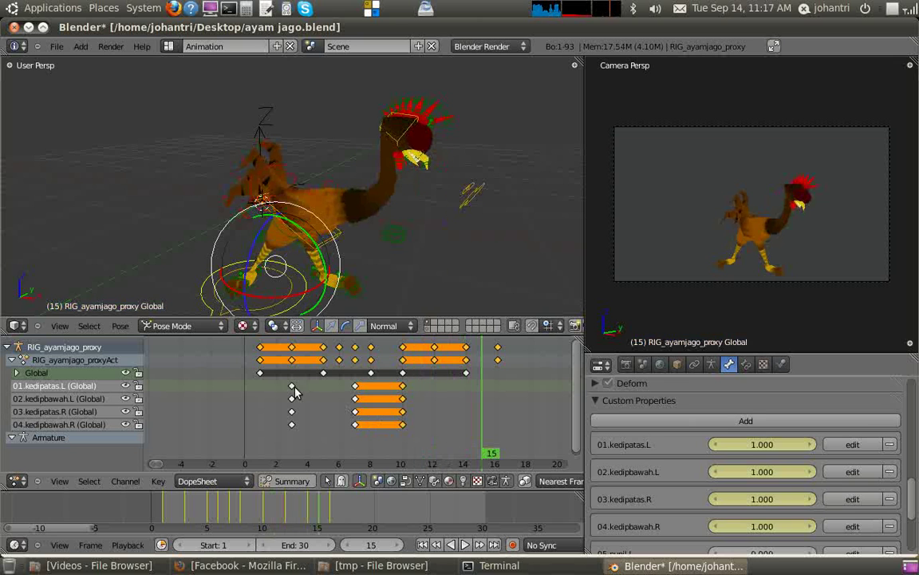
click(312, 413)
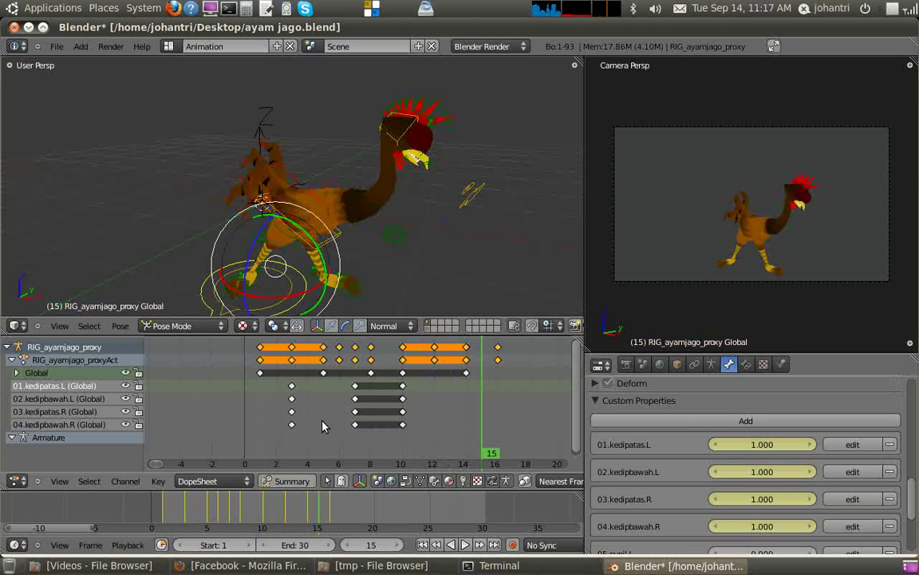
drag(309, 428, 284, 389)
key(shift+d)
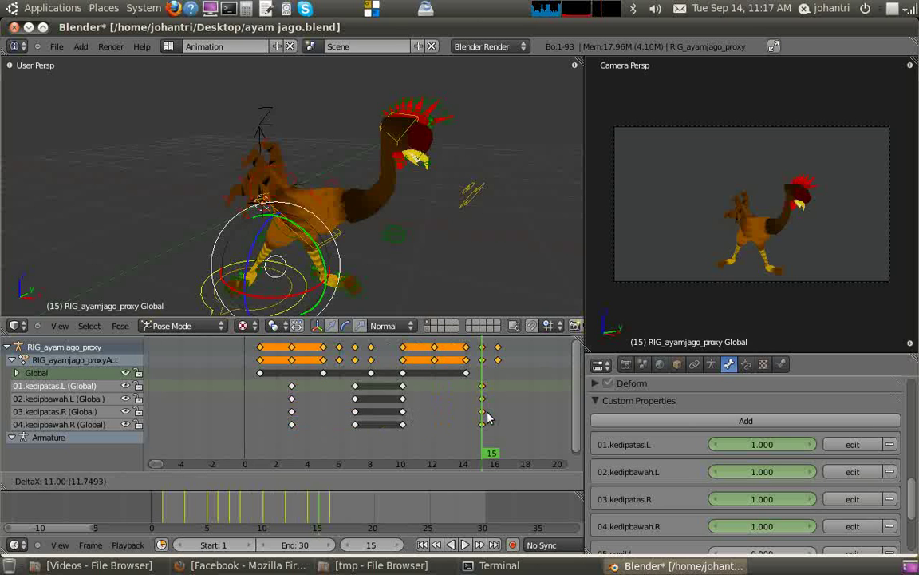
click(486, 419)
- Play the animation from frame 0 to check the blink in the camera view, and stop the playback
drag(486, 419, 240, 416)
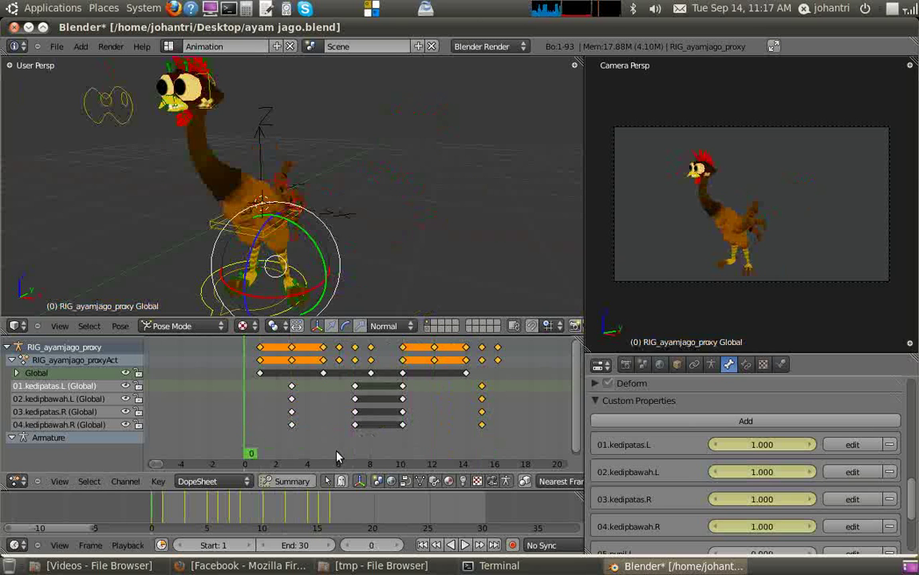
click(468, 545)
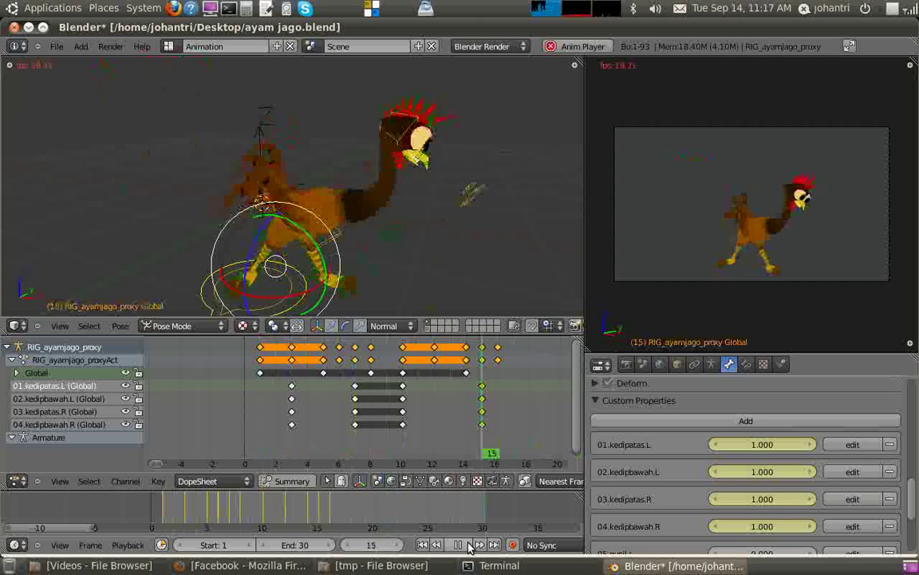
scroll(756, 284, up, 2)
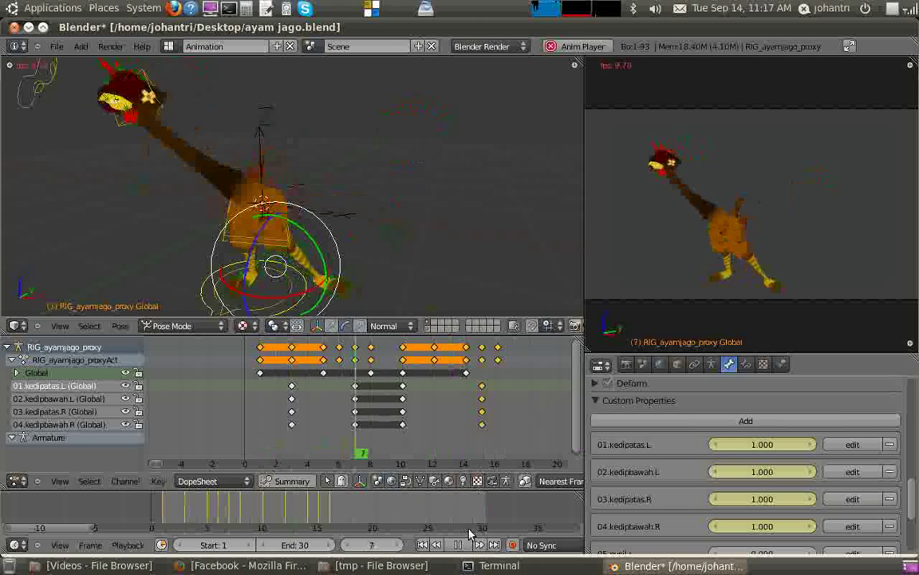
key(alt+a)
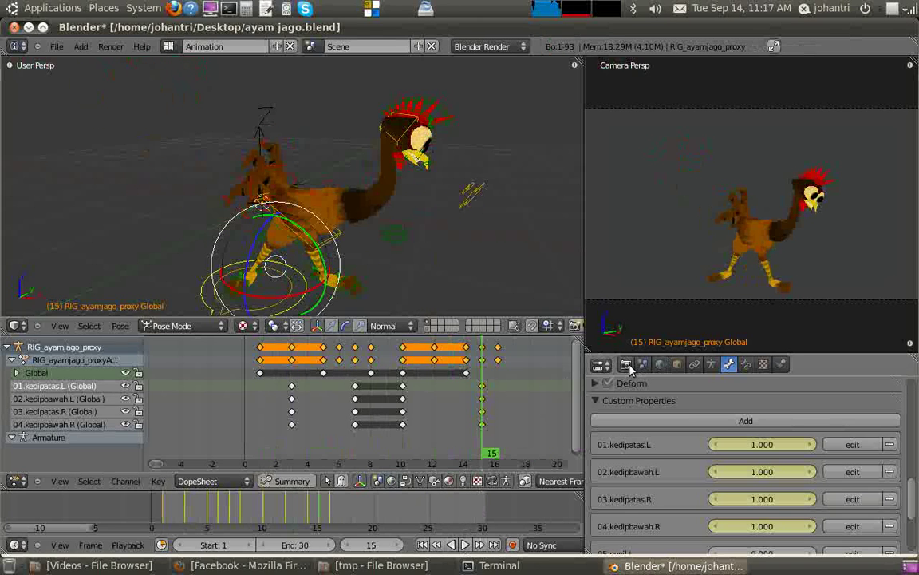
- Show the scene's render settings and save the project over the existing ayam jago.blend
click(628, 365)
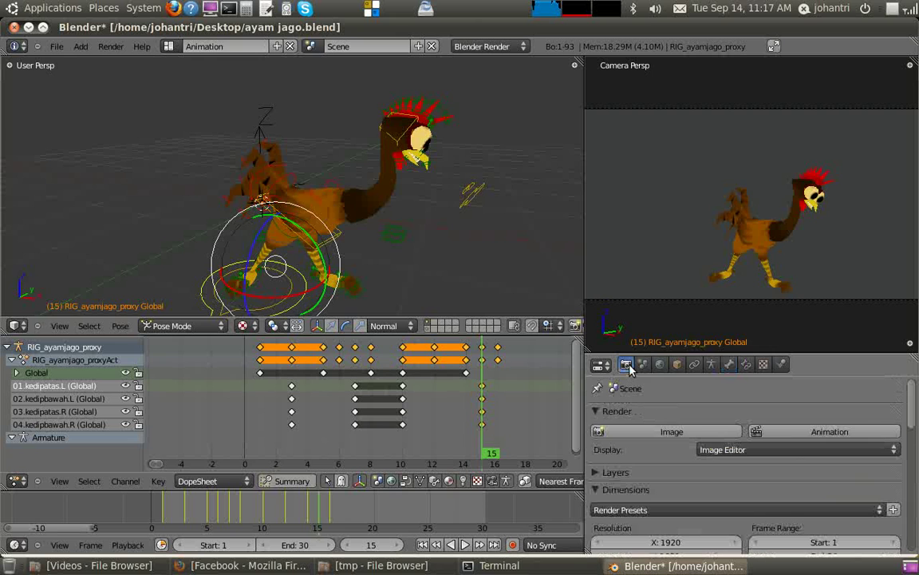
key(ctrl+s)
click(477, 223)
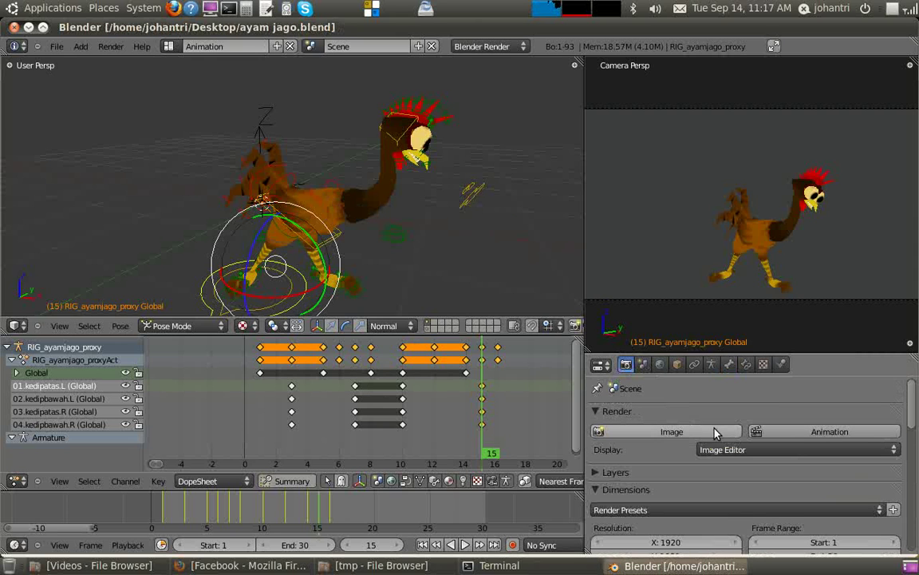
- Set the render output file format to AVI JPEG
scroll(717, 434, down, 10)
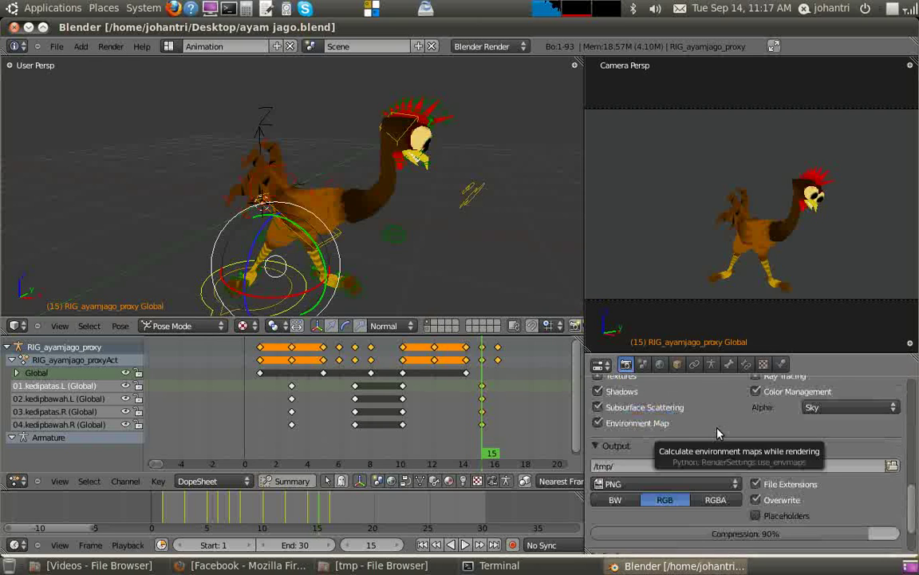
scroll(717, 435, down, 1)
click(703, 455)
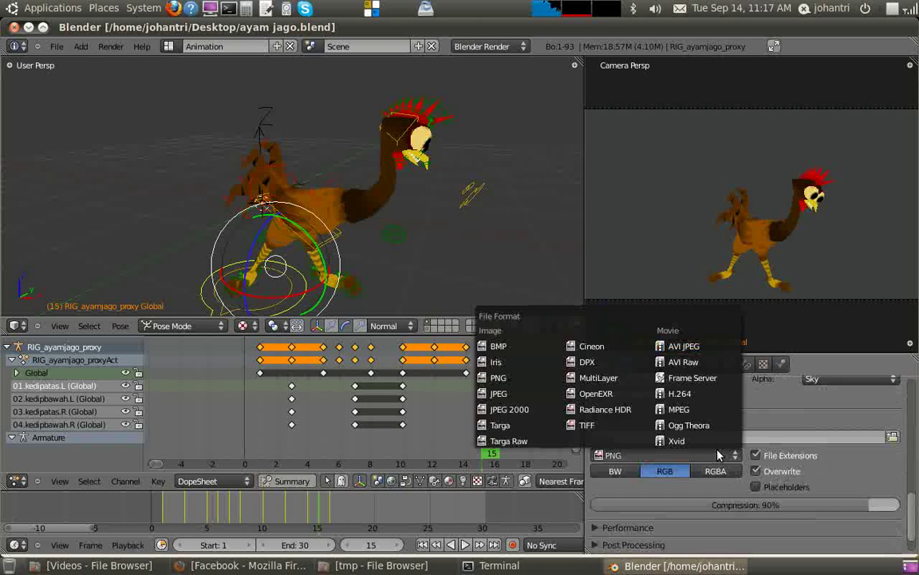
click(684, 345)
scroll(799, 447, up, 10)
scroll(846, 471, up, 3)
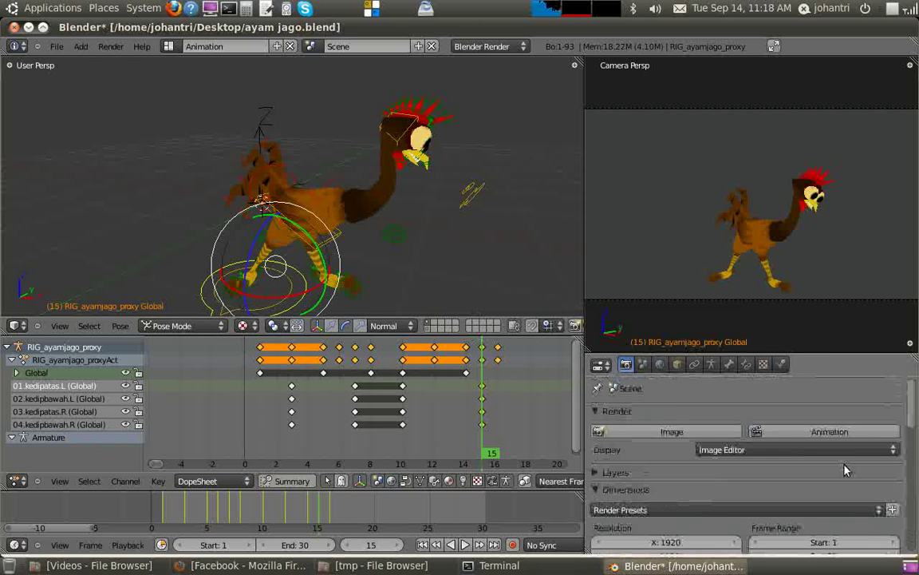
- Reveal the camera view's header and render the whole animation from that viewport with OpenGL
drag(910, 344, 910, 333)
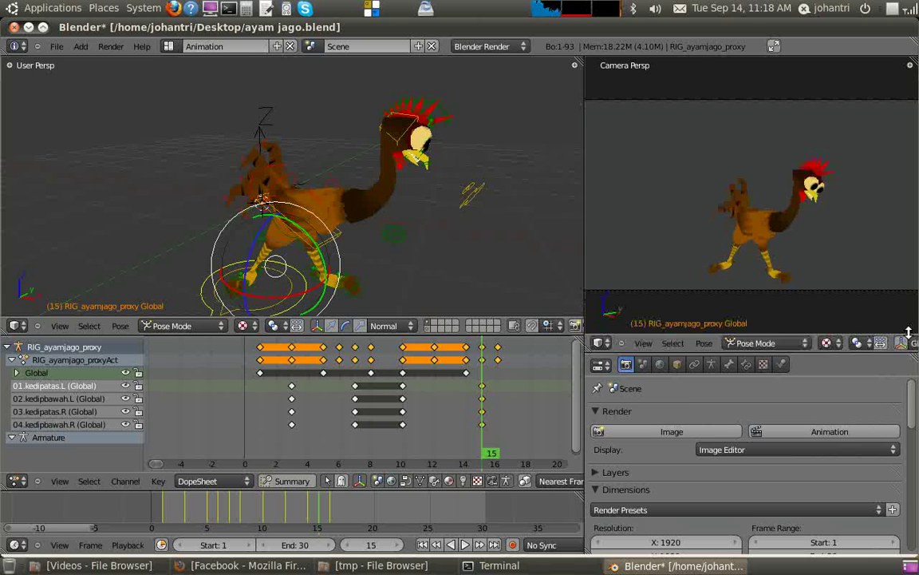
middle_drag(888, 343, 511, 343)
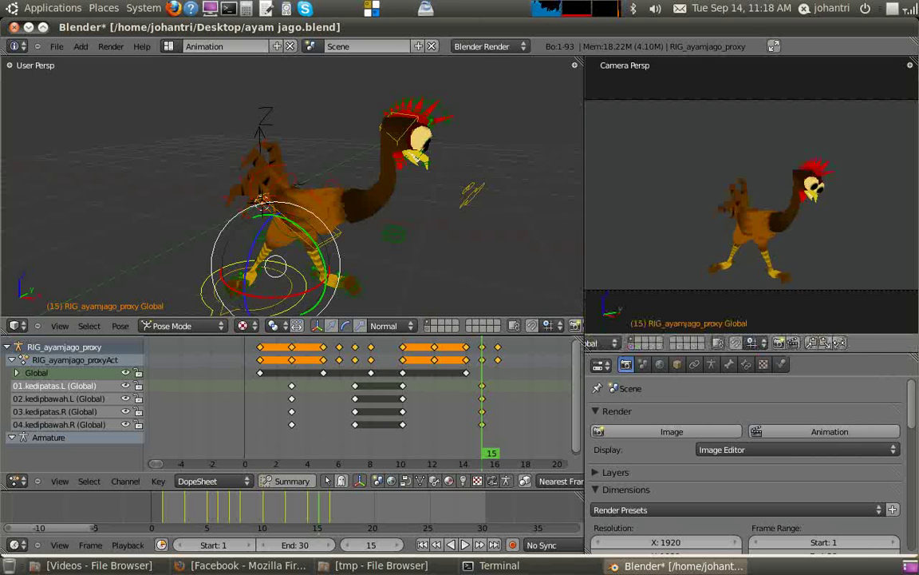
click(802, 342)
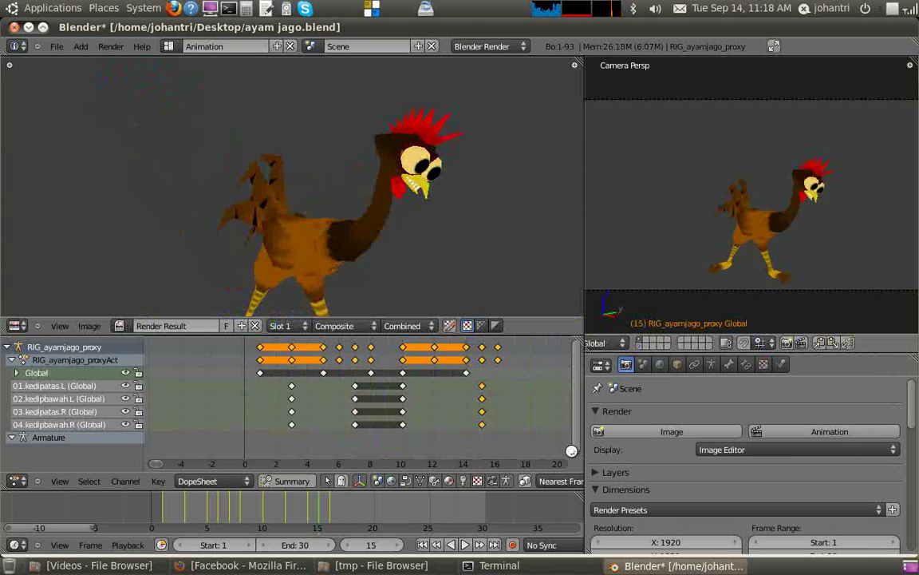
- Switch to the tmp folder in the file browser, play the rendered 0001_0030.avi, close the player and return to Blender
click(418, 565)
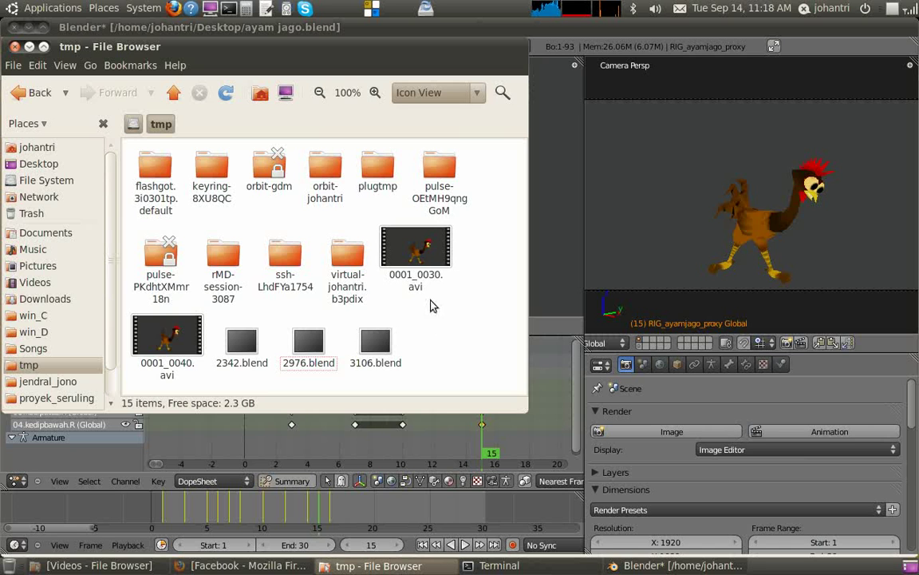
click(194, 340)
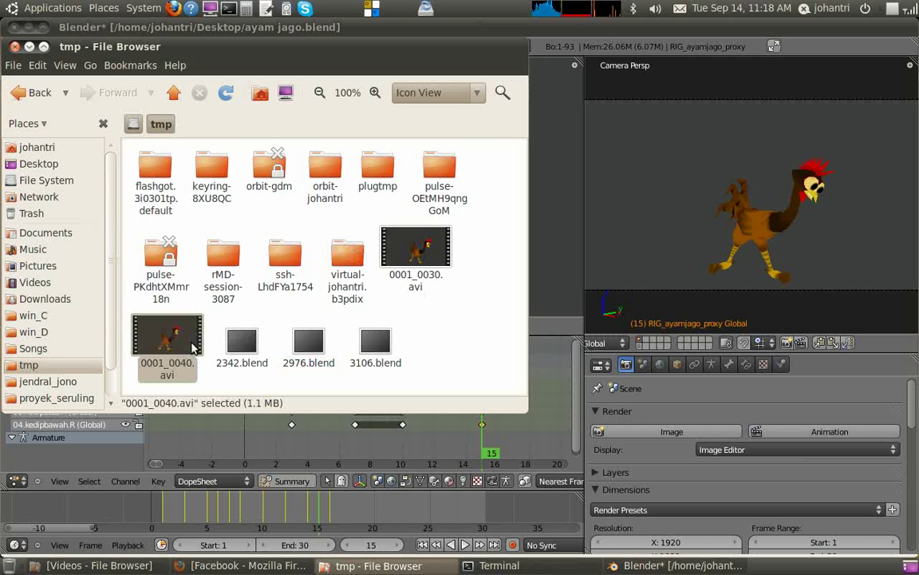
double_click(400, 254)
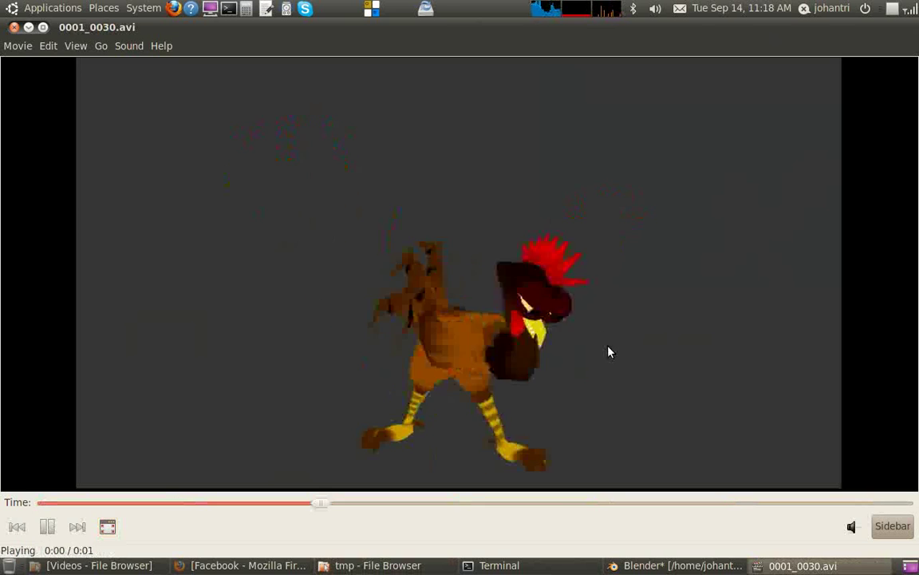
click(14, 28)
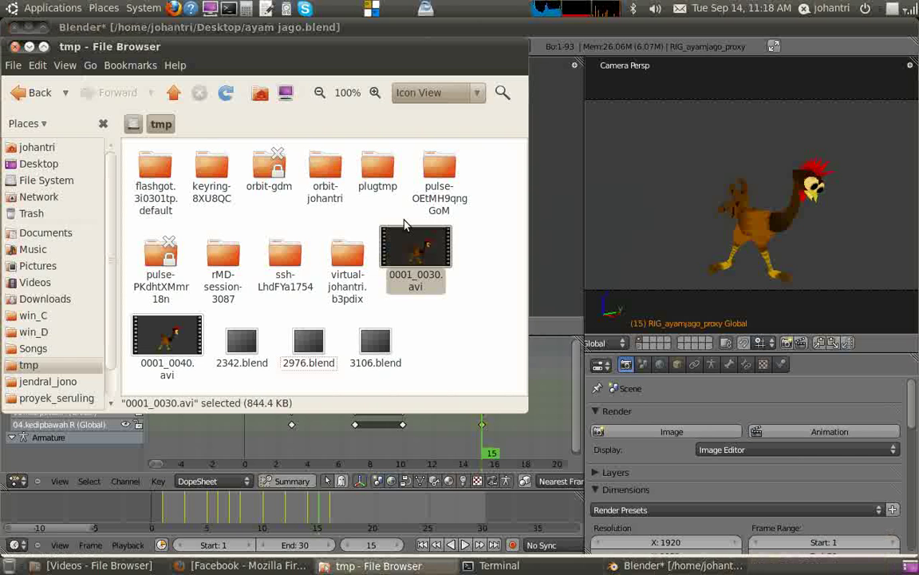
click(497, 257)
click(558, 30)
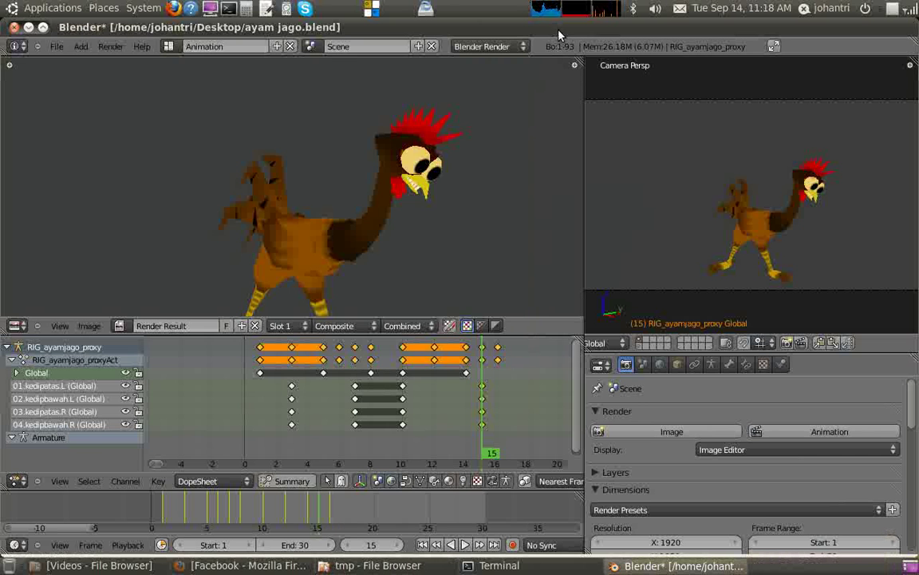
- Play the animation from frame 1 in the camera view to review the turn and blink, and stop it
drag(493, 383, 255, 387)
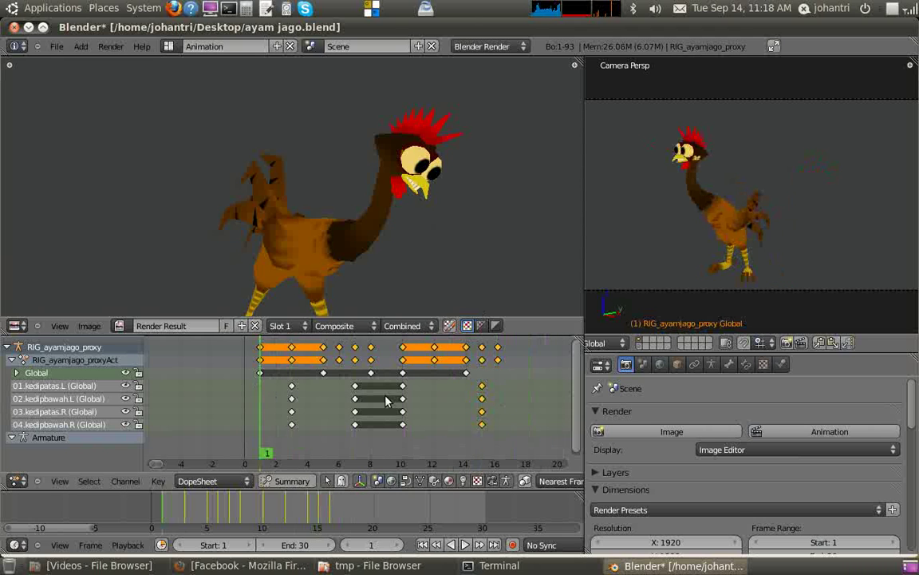
click(465, 546)
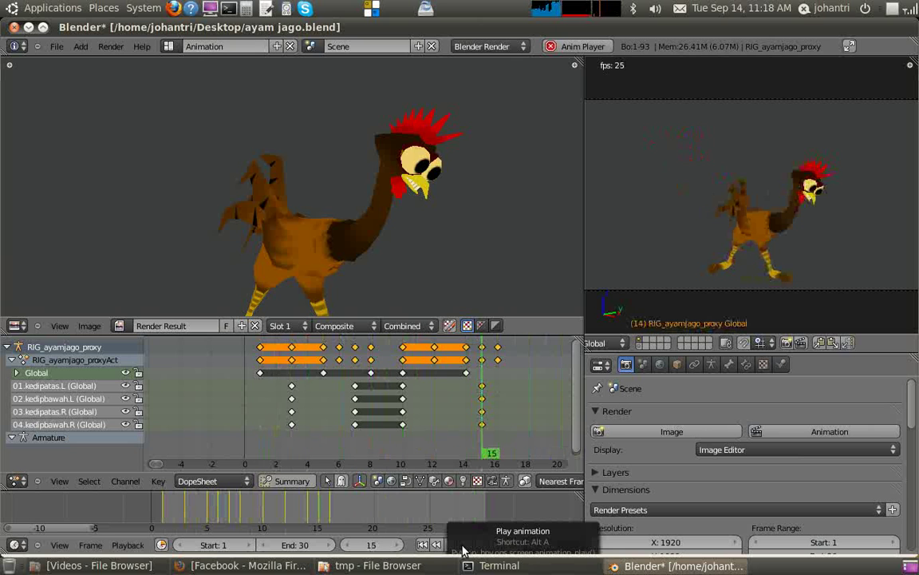
click(464, 546)
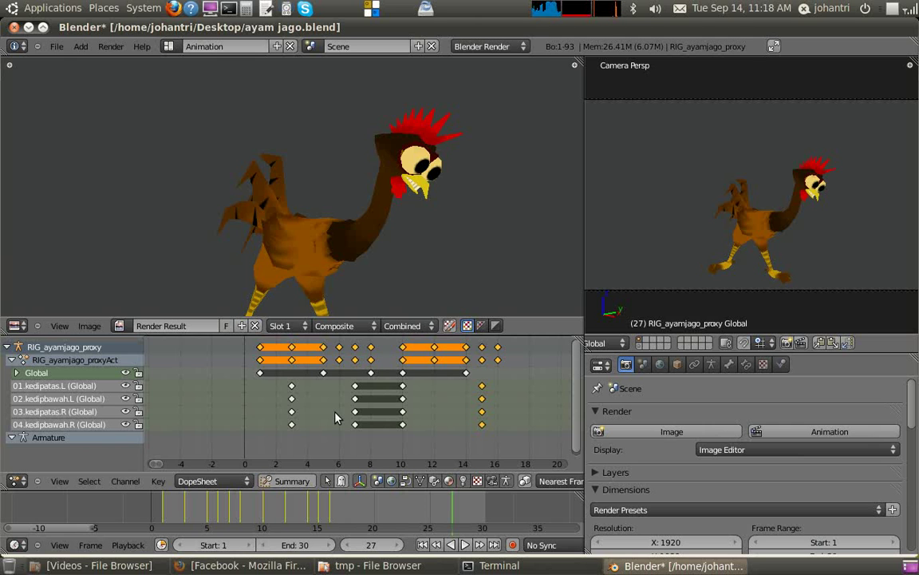
scroll(367, 411, down, 3)
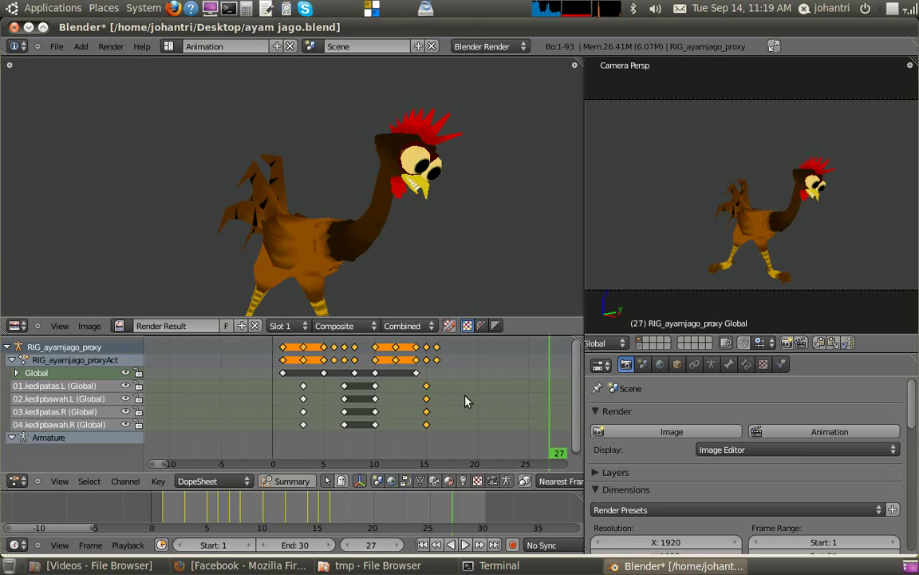
ctrl+scroll(467, 395, down, 2)
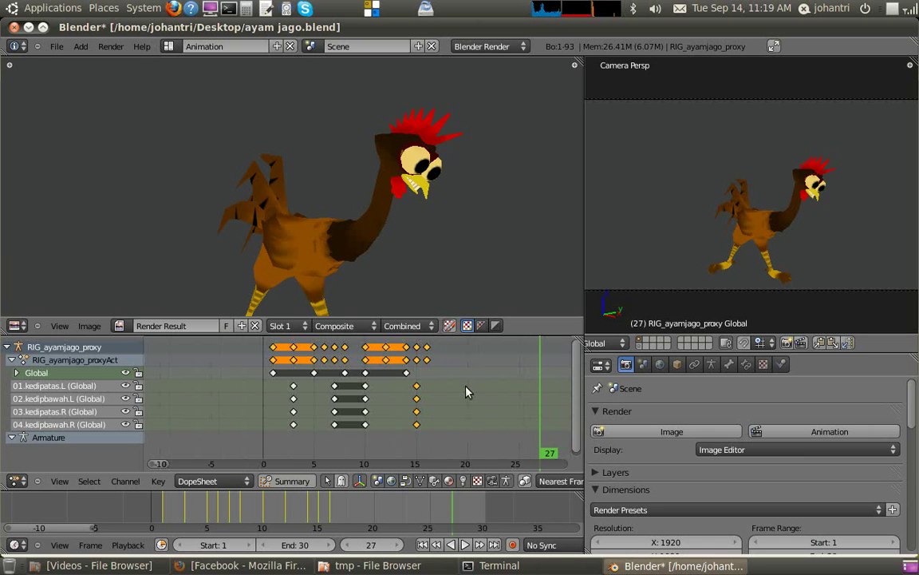